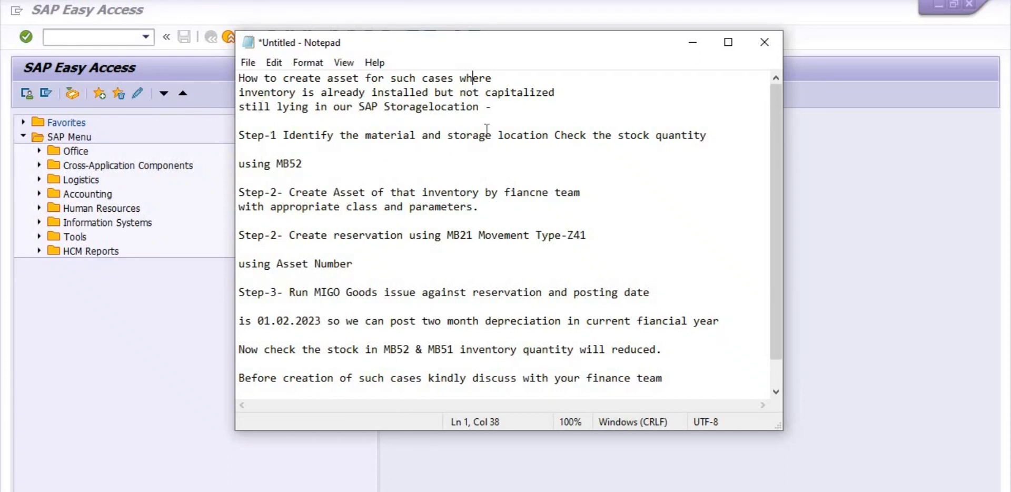
Insert the missing space so the note reads 'SAP Storage location'.
left_click(432, 107)
left_click(514, 110)
Add the line 'Plant Code-3002 SLOC-1000 Mateerial-12003484' to the note and copy 12003484.
key("Return")
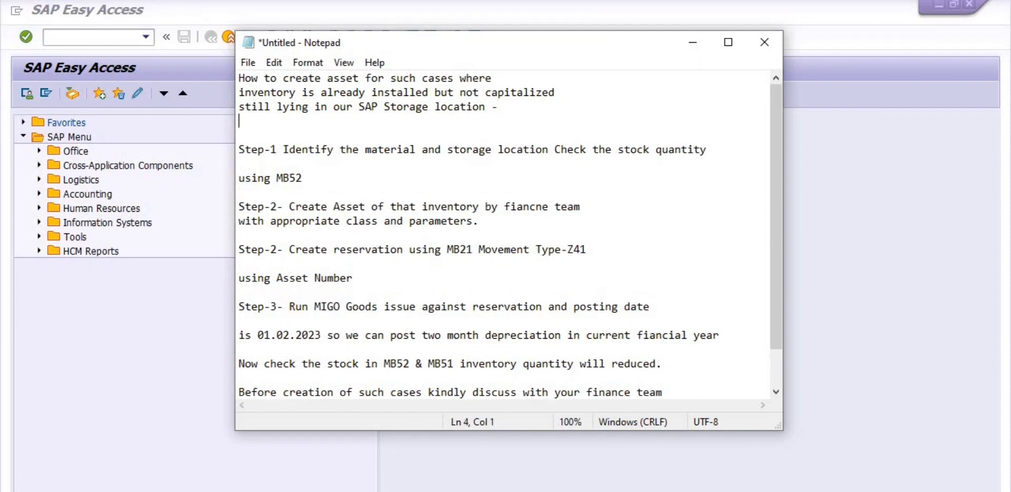
type("Plant Code-300")
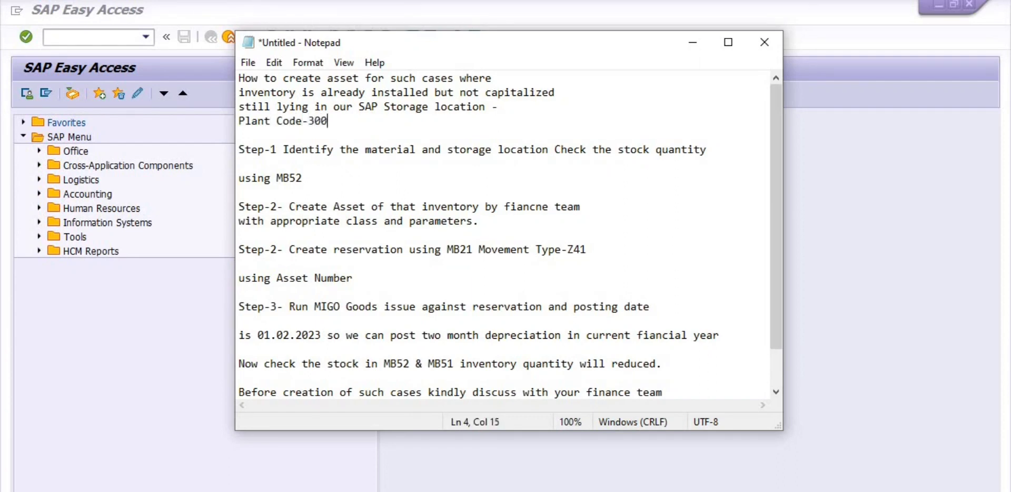
type("2 SLOC-1000")
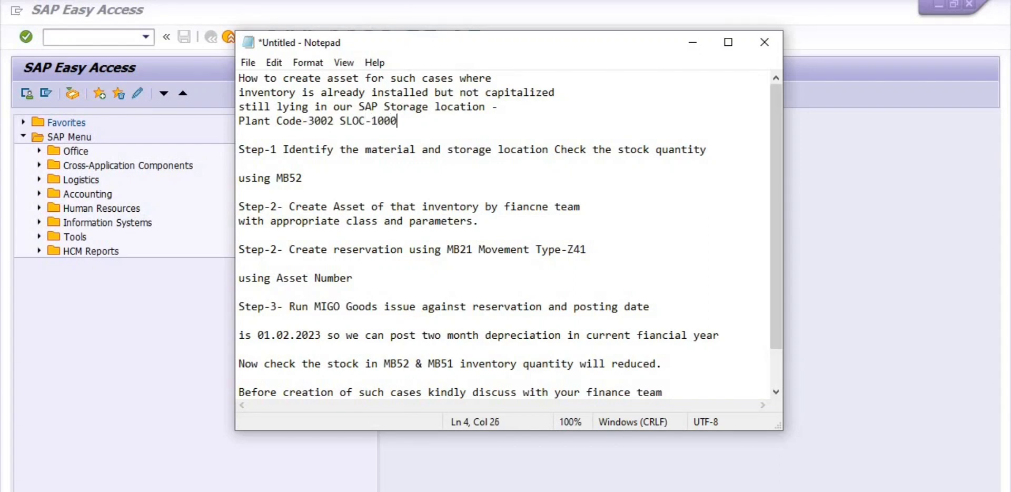
type(" Mateerial-")
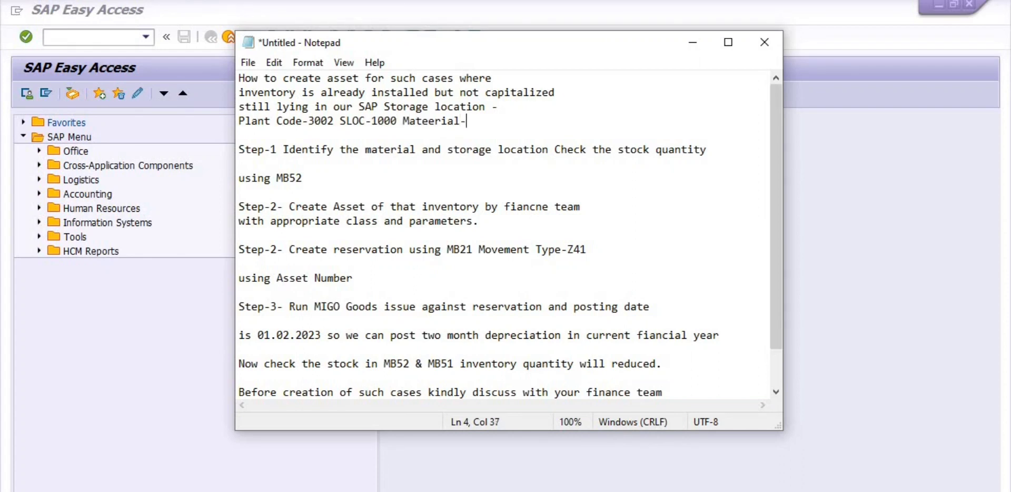
type("12003484")
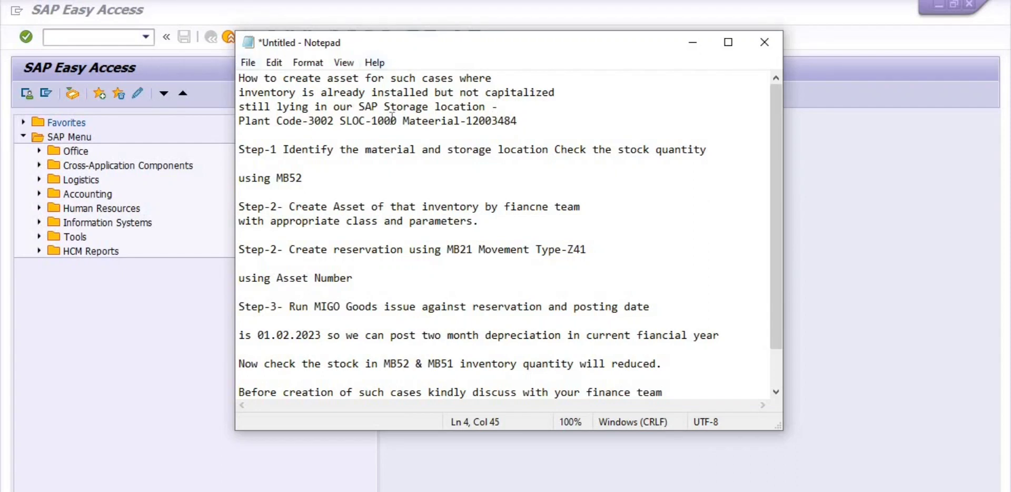
left_click_drag(526, 120, 467, 120)
key("ctrl+c")
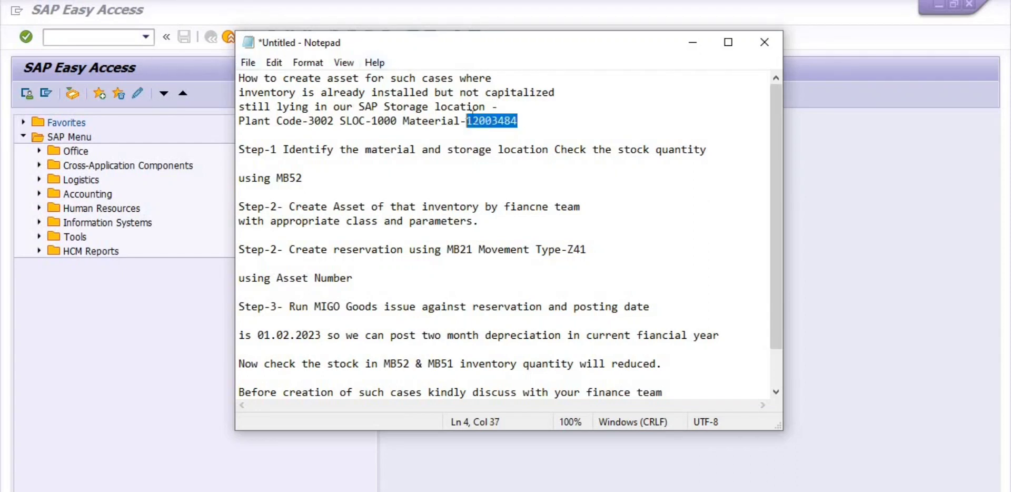
left_click(693, 42)
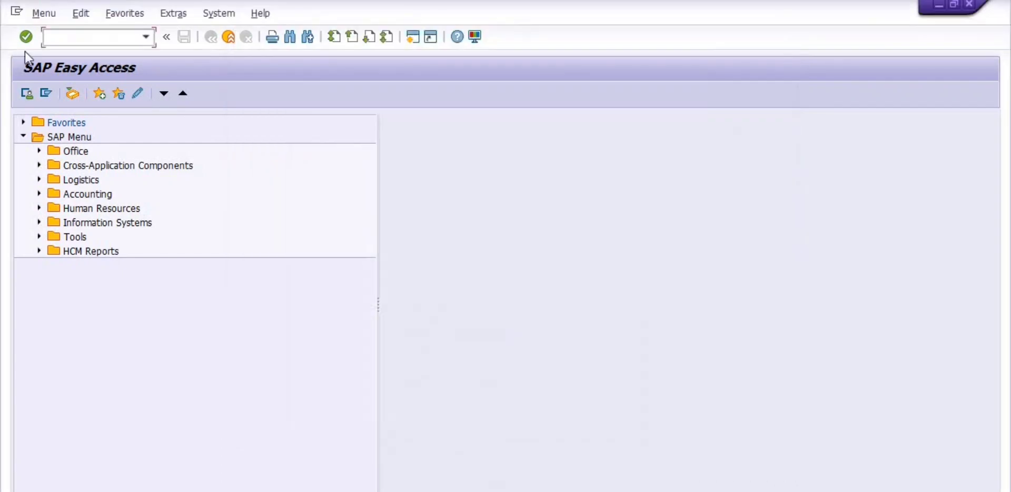
Run MB52 for material 12003484 in plant 3002, storage location 1000.
left_click(59, 38)
type("MB52")
key("Return")
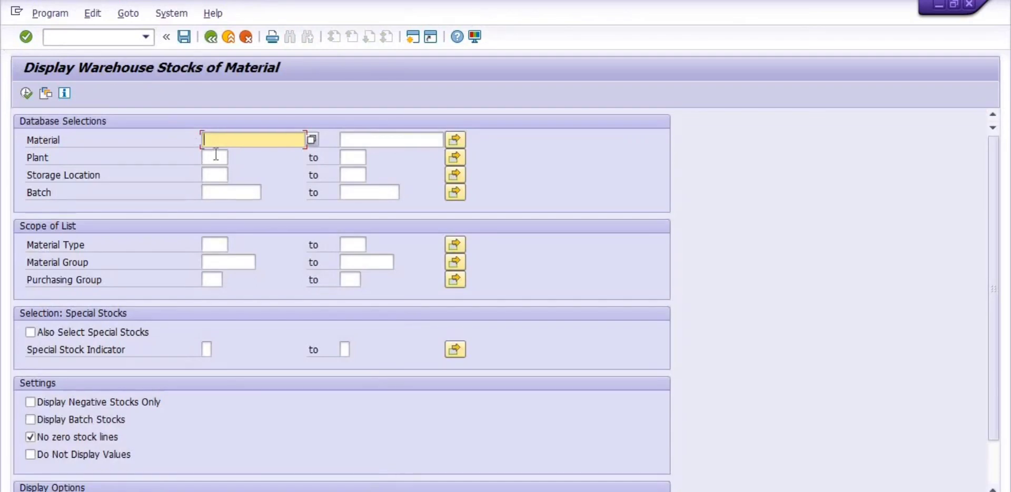
left_click(216, 154)
type("30")
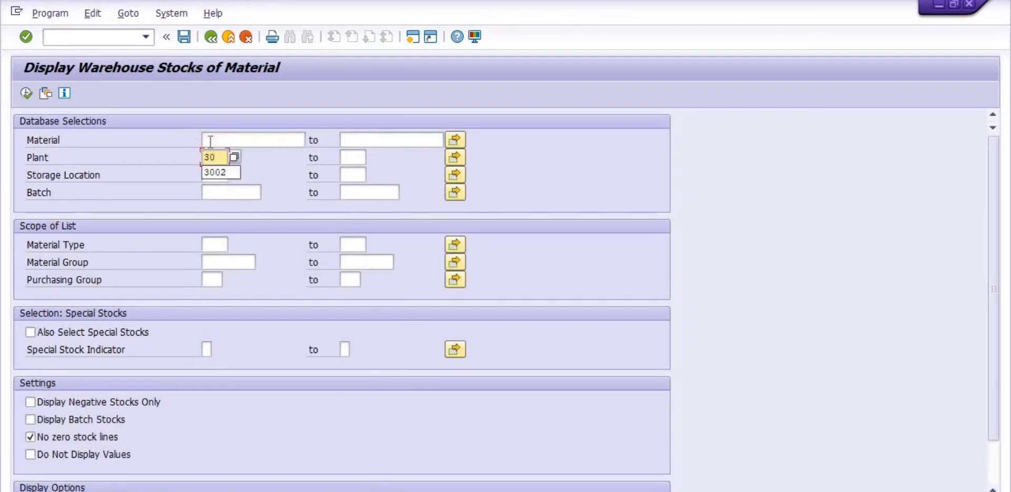
type("02")
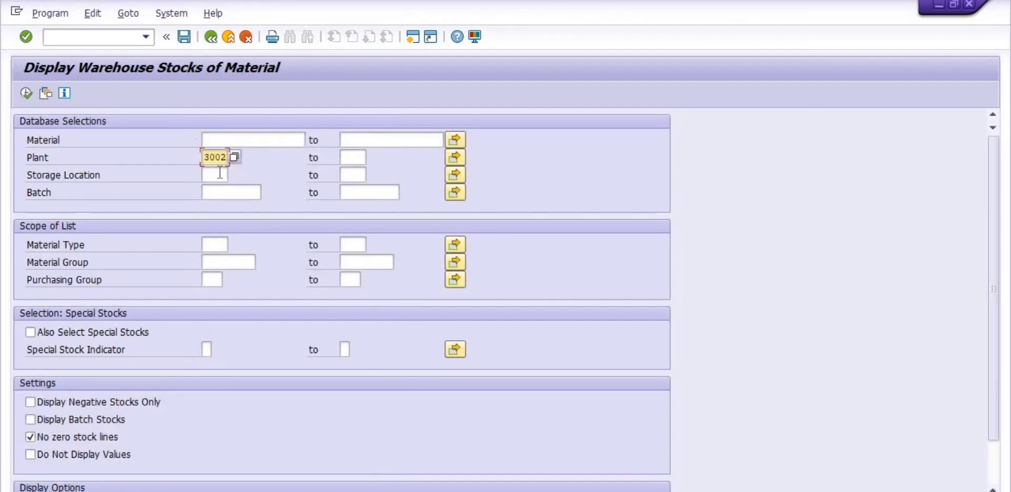
left_click(220, 172)
type("1000")
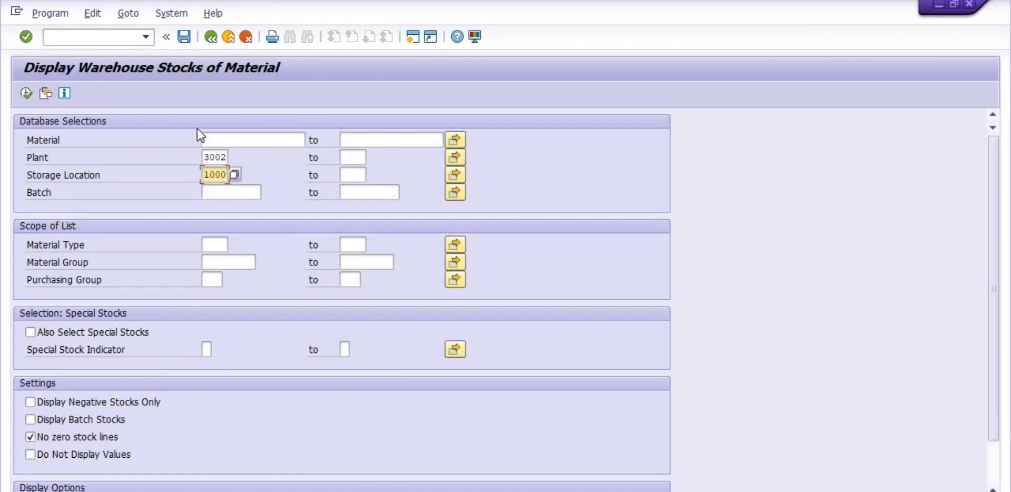
left_click(224, 140)
key("ctrl+v")
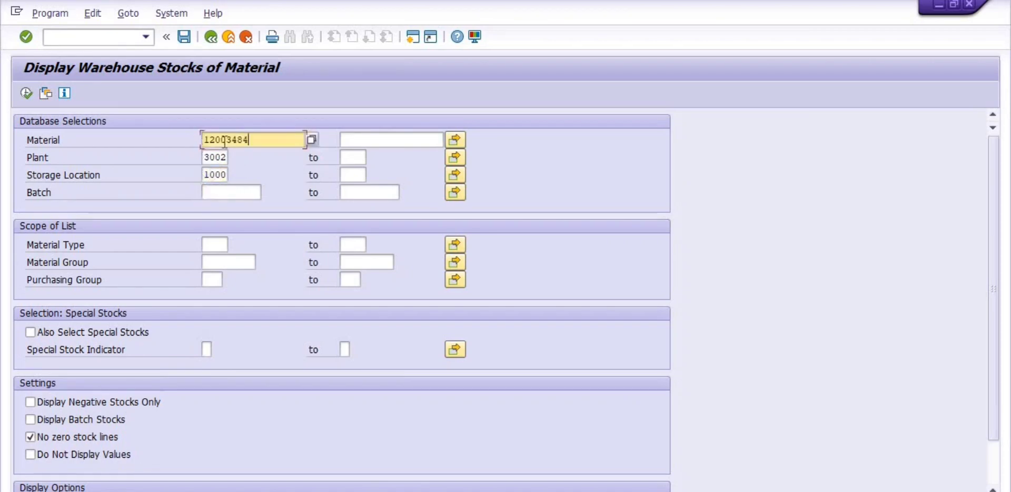
left_click(26, 94)
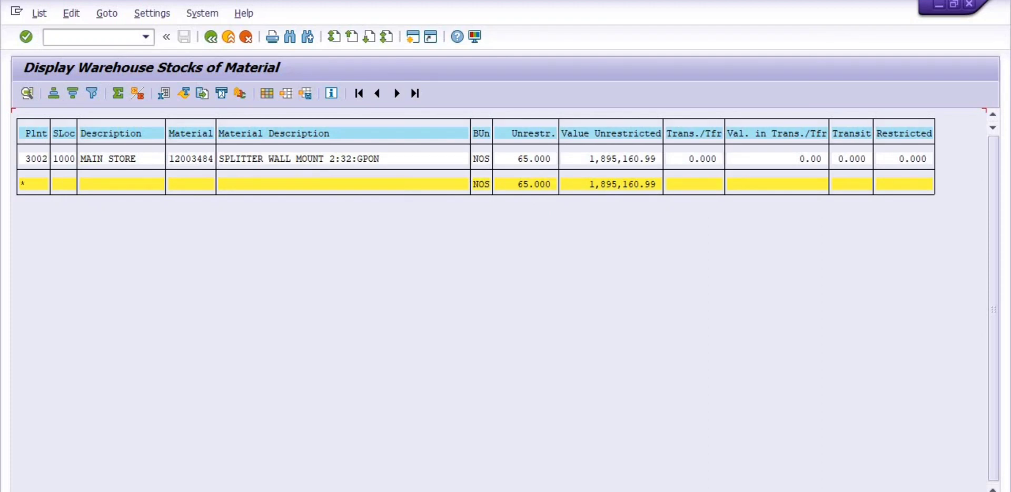
Note 'INITIAL QUANTITY-65' at the end of the material line in Notepad.
left_click(445, 489)
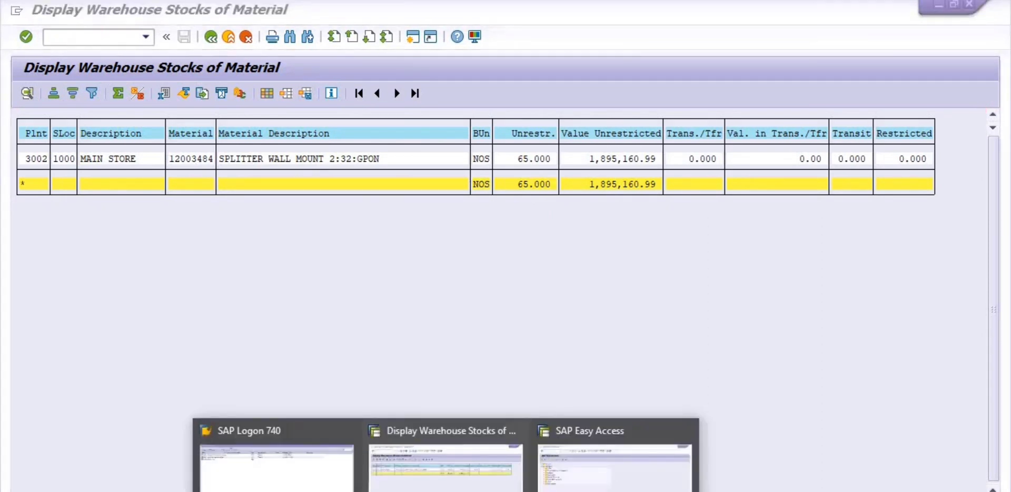
left_click(575, 478)
left_click(539, 124)
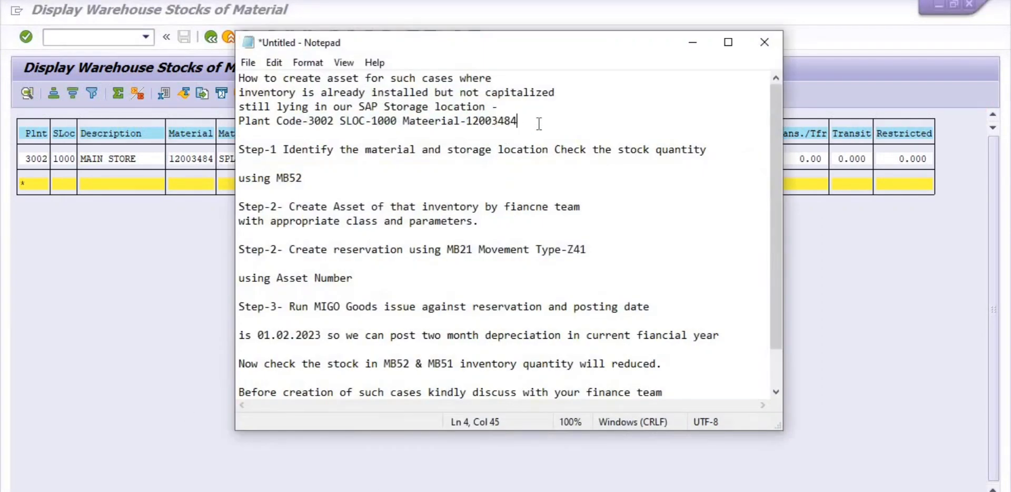
type("INITIAL QUANT")
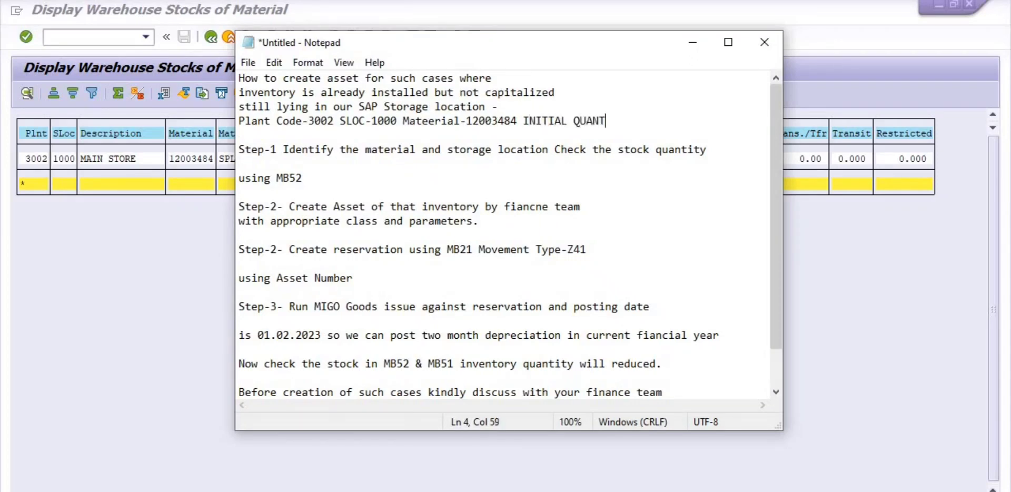
type("ITY-65")
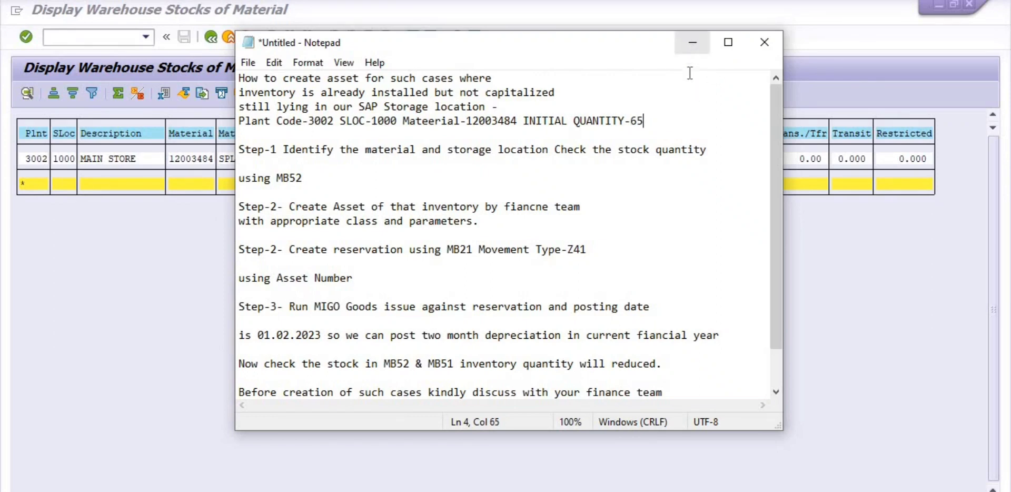
Copy the description SPLITTER WALL MOUNT 2:32:GPON from MB52 onto a new Notepad line.
left_click(688, 49)
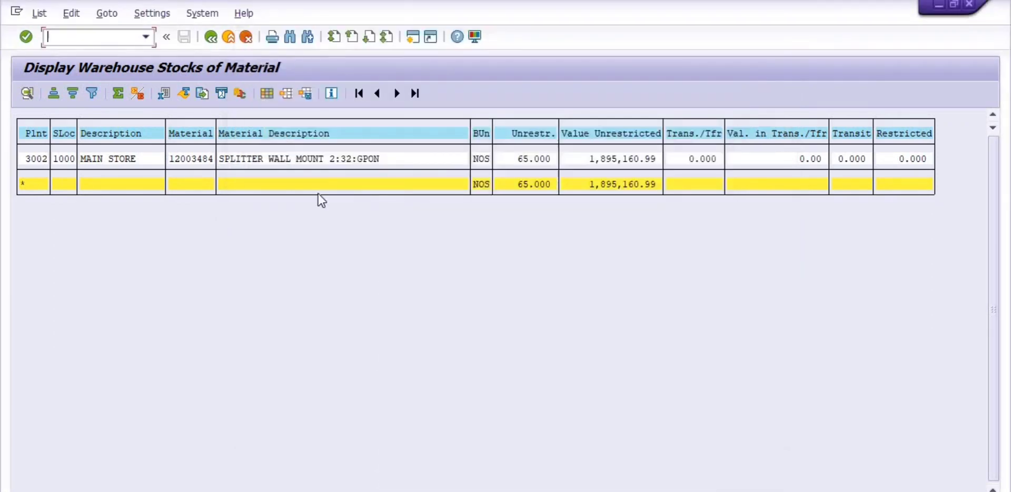
left_click(220, 160)
left_click_drag(218, 158, 384, 160)
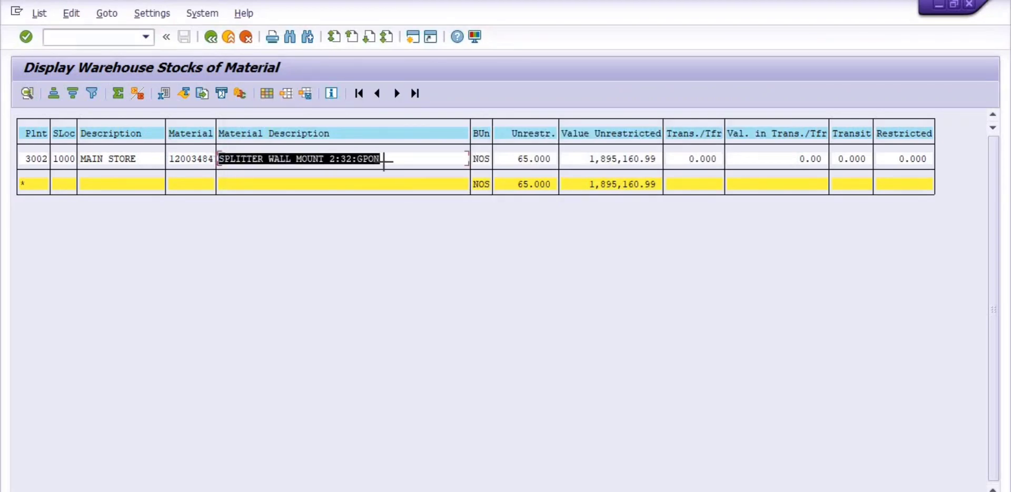
key("ctrl+c")
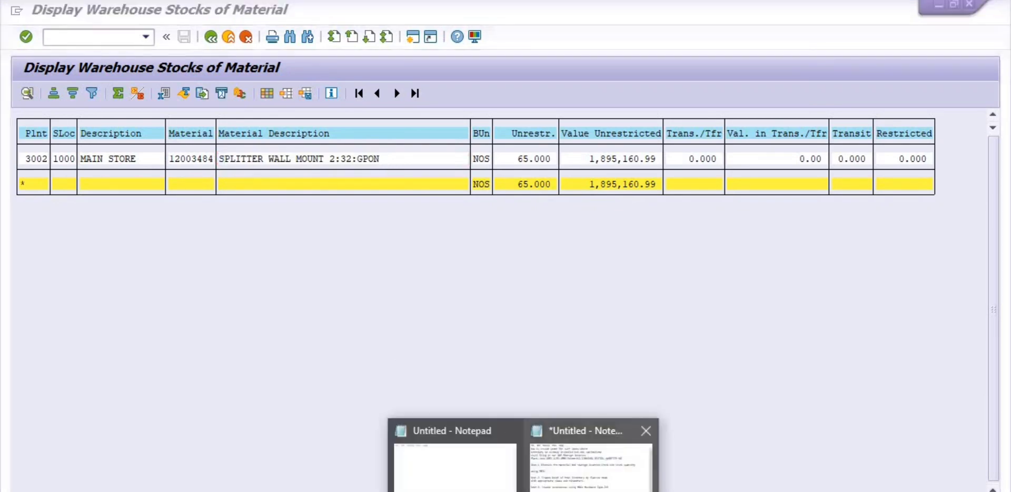
left_click(590, 458)
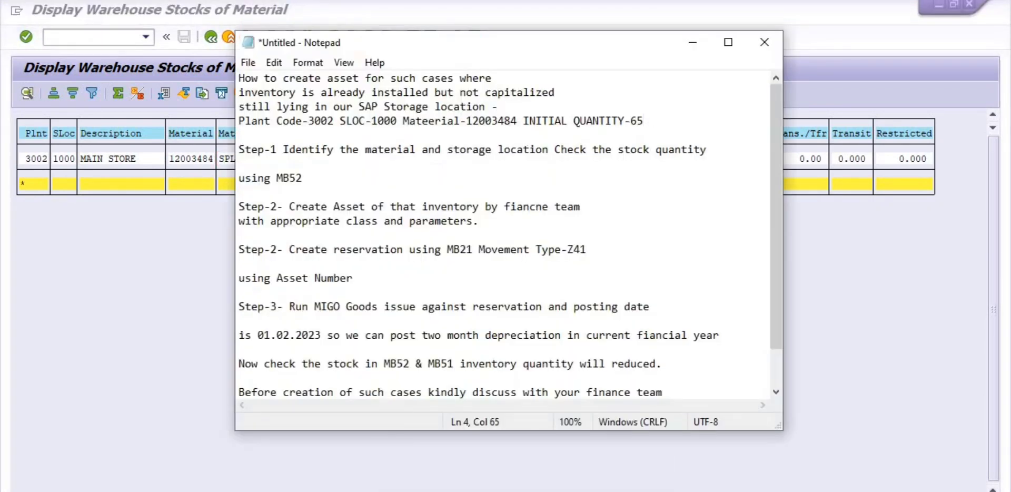
key("Return")
key("ctrl+v")
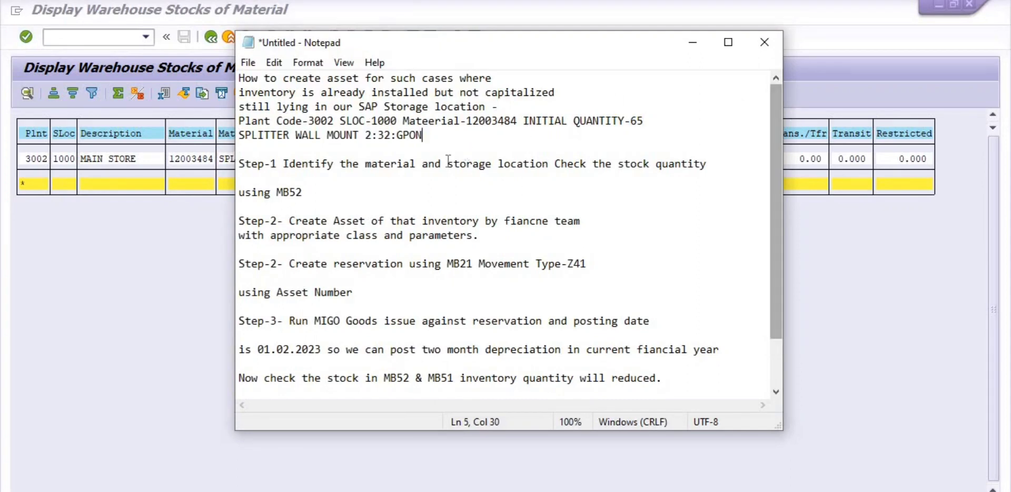
left_click_drag(423, 135, 240, 135)
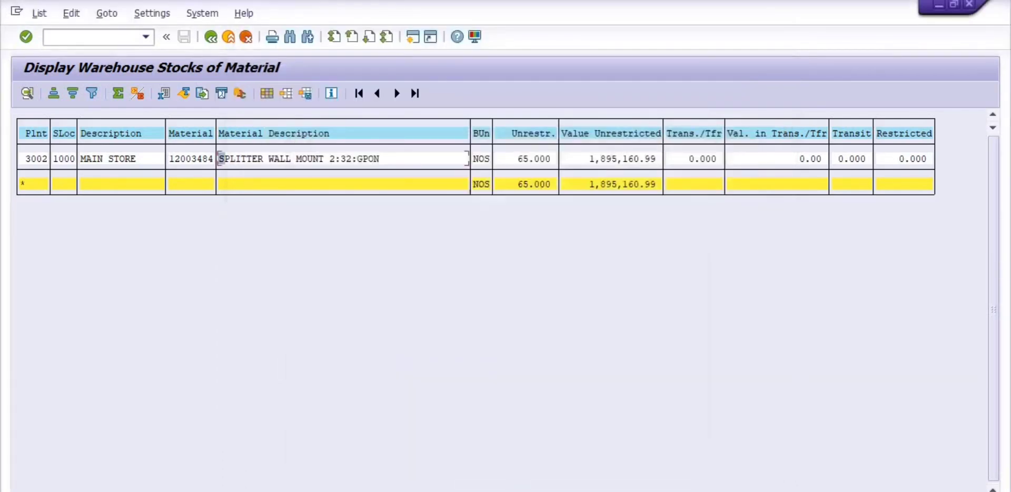
Start AS01 with asset class 9903 and company code 1100 to reach master data.
left_click(610, 458)
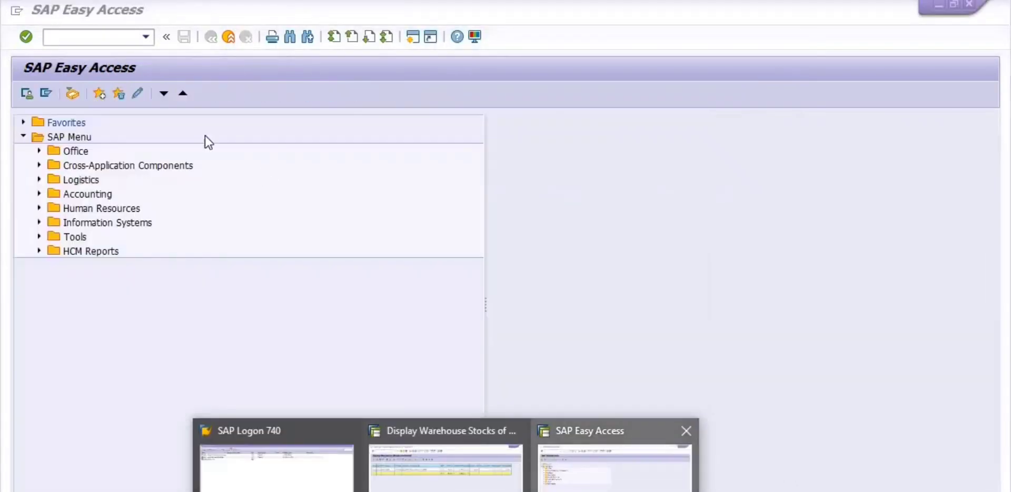
left_click(106, 38)
type("AS")
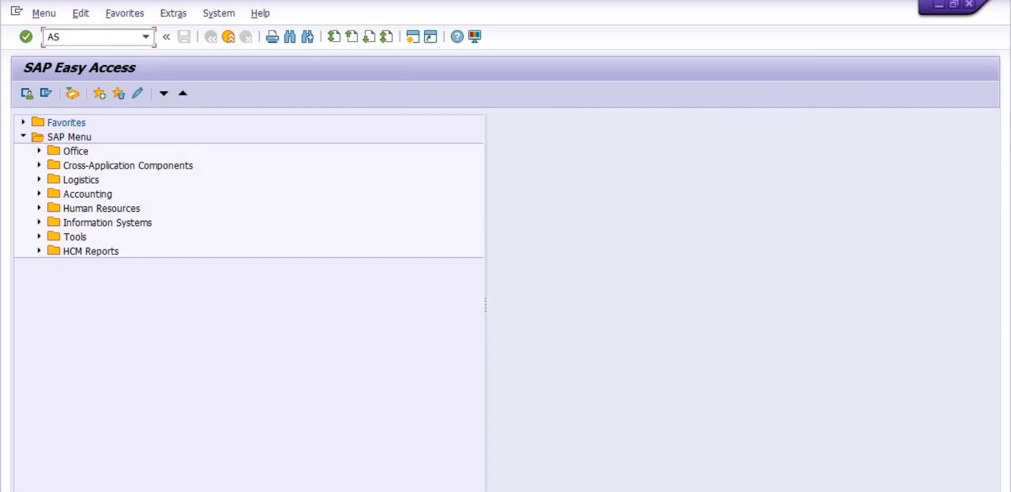
type("01")
key("Return")
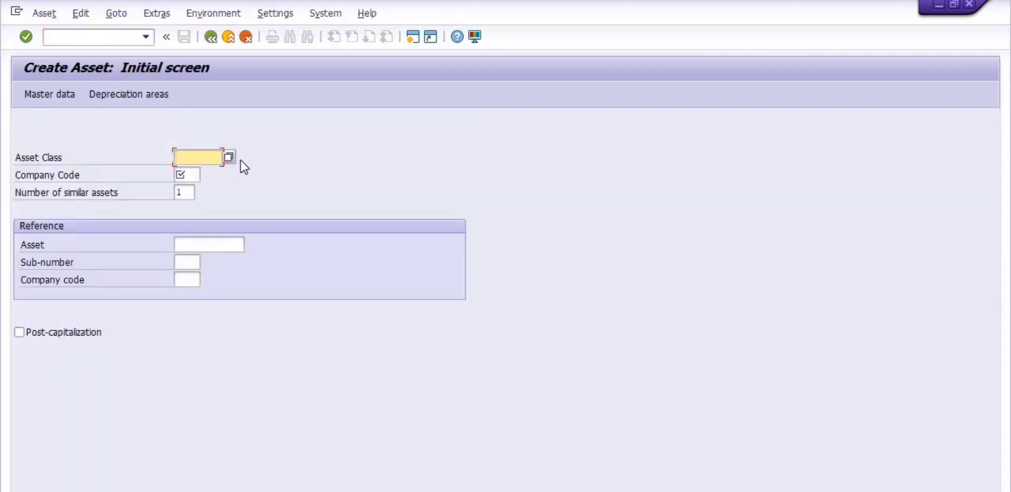
left_click(230, 159)
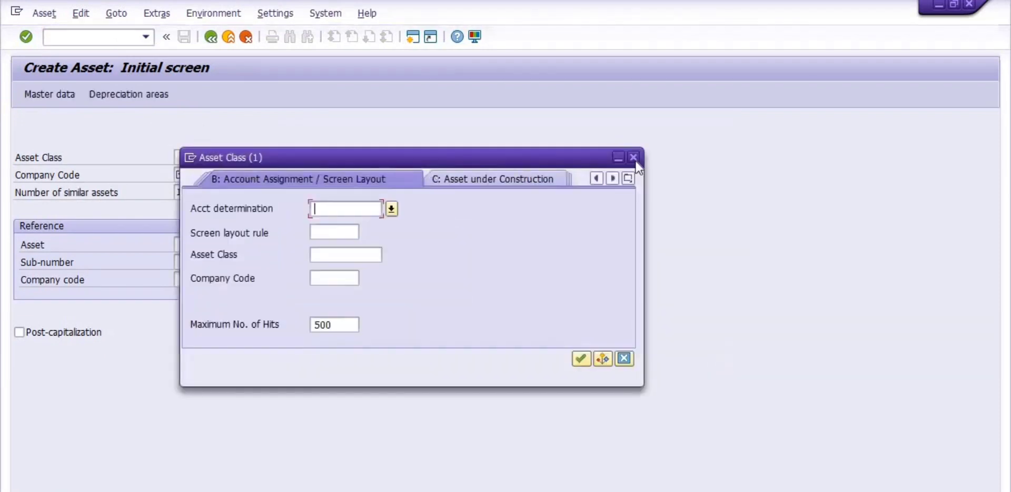
left_click(634, 157)
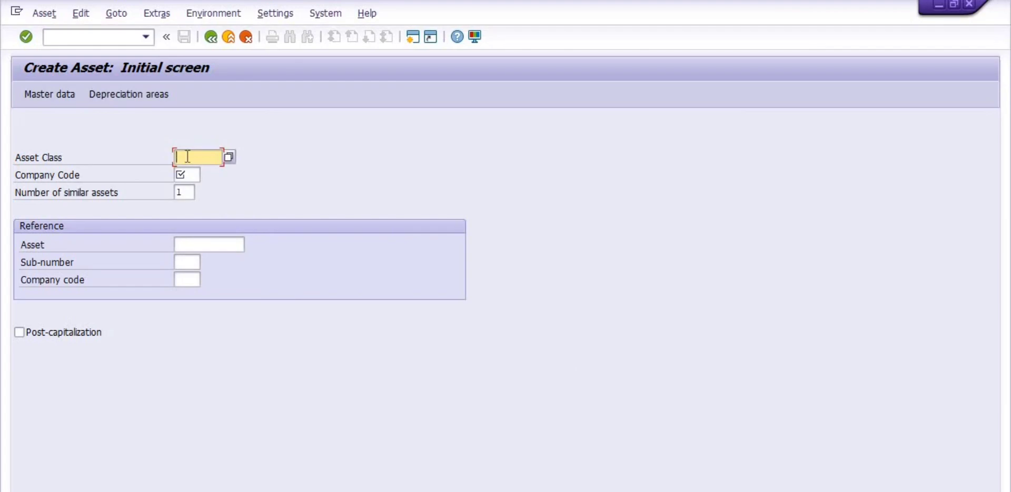
type("990")
left_click(187, 172)
left_click(192, 174)
type("1100")
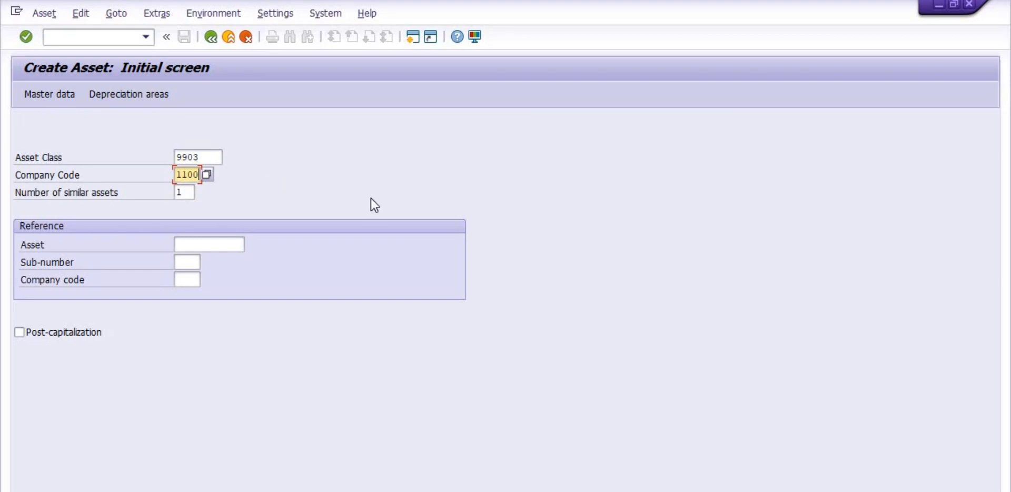
key("Return")
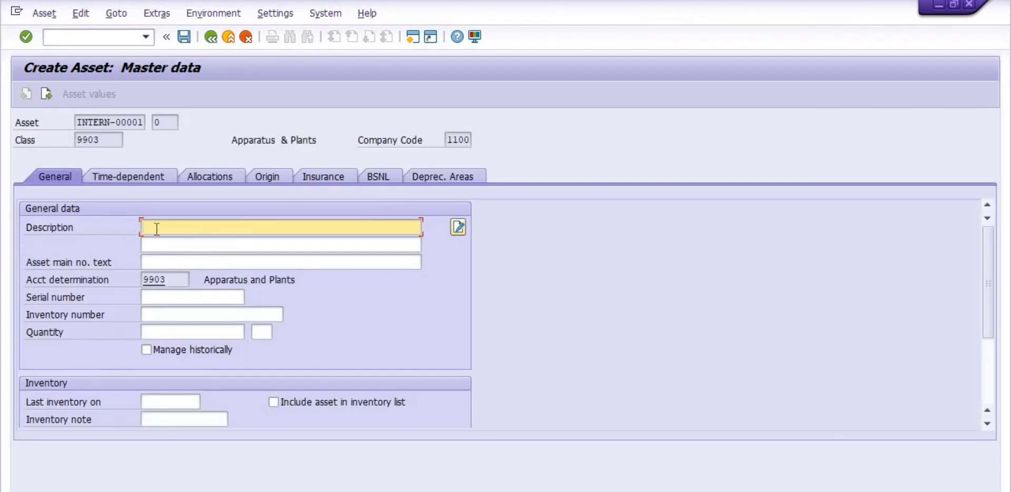
Set description 'SPLITTER WALL MOUNT 2:32:GPON TEST CASE' and inventory number 12003484.
key("ctrl+v")
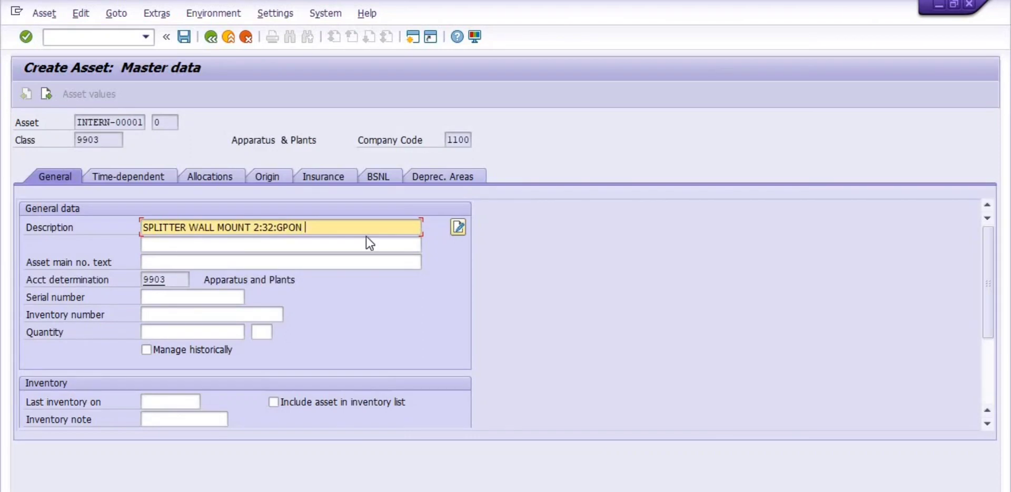
type("TEST CASE")
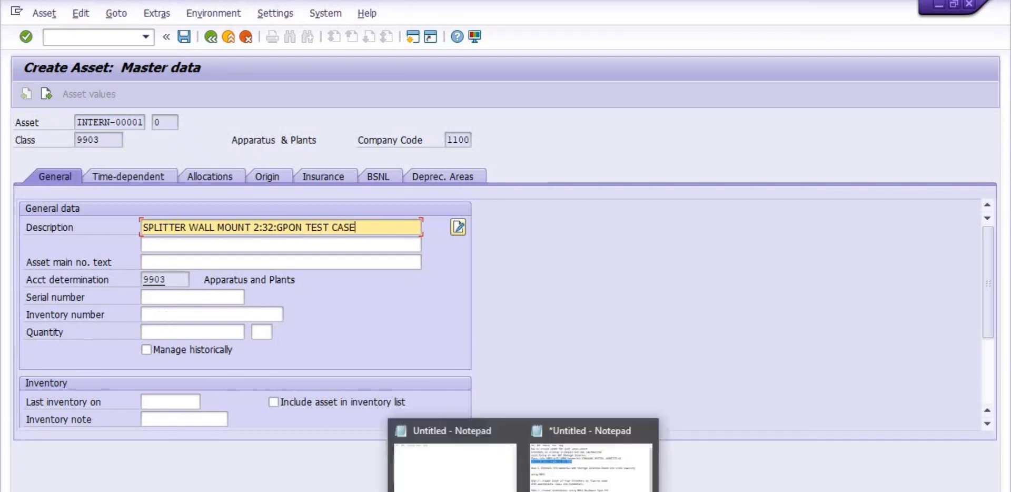
left_click(590, 458)
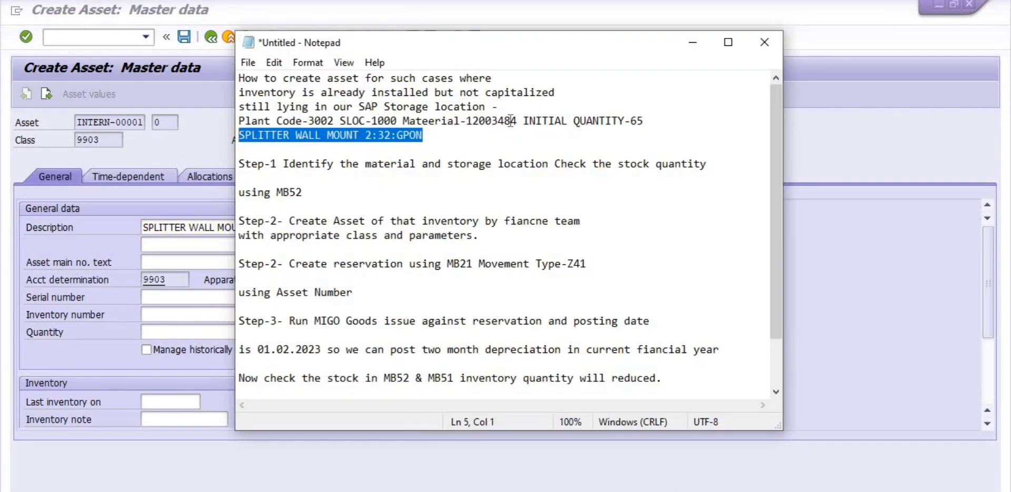
left_click_drag(518, 121, 468, 249)
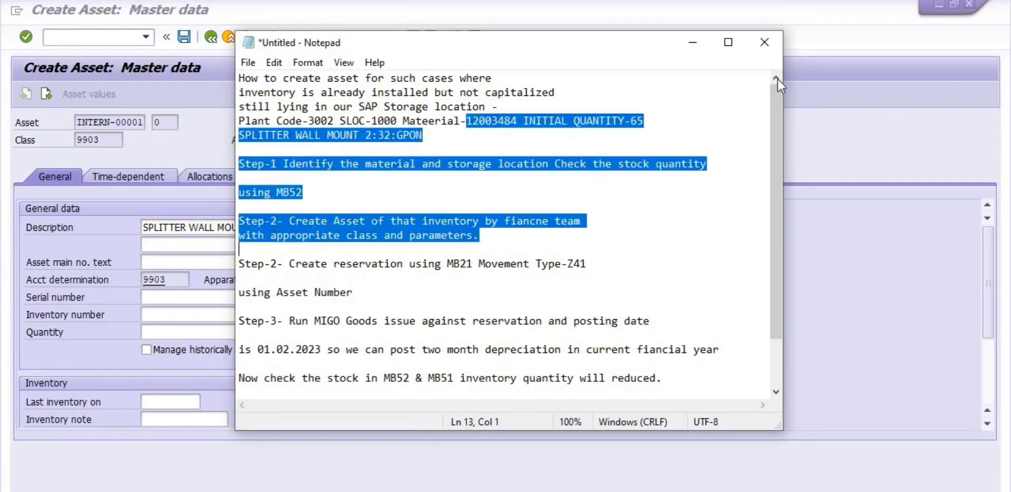
left_click(496, 135)
left_click_drag(518, 121, 467, 121)
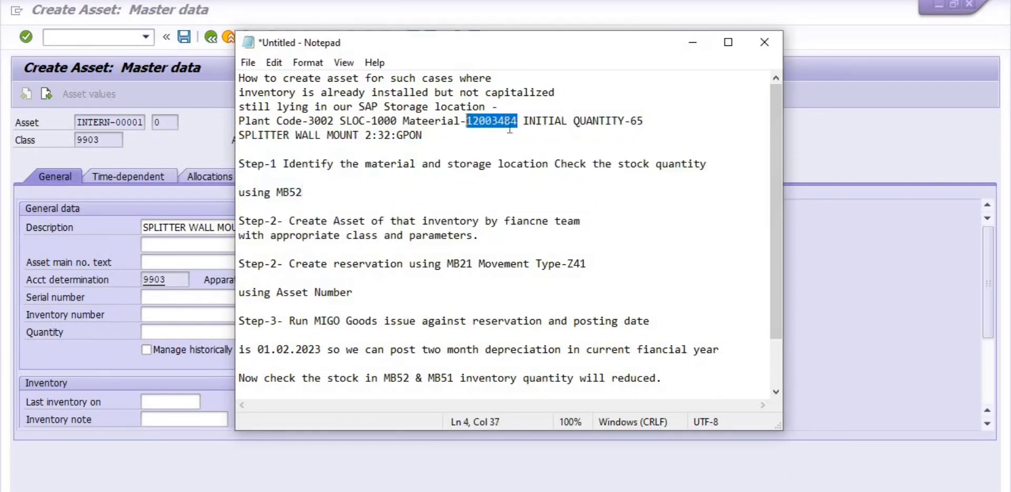
left_click(693, 42)
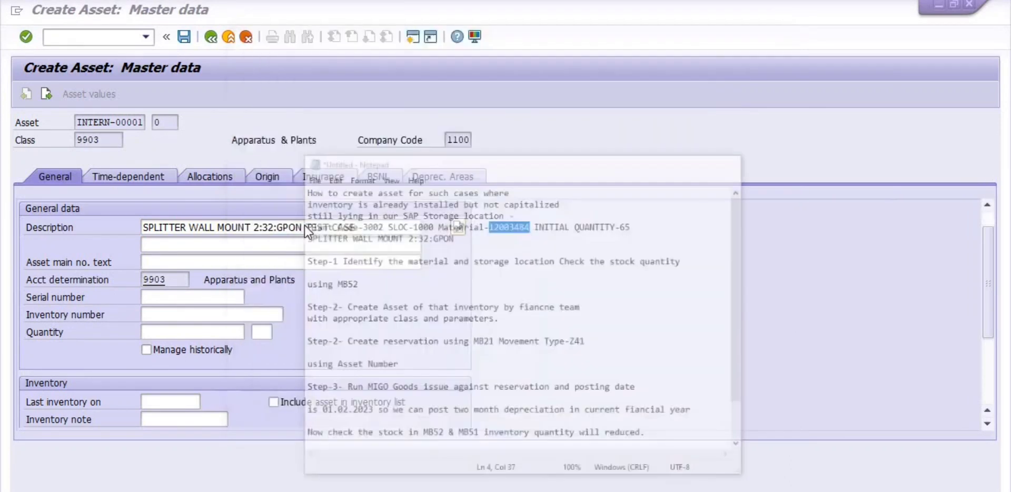
left_click(158, 318)
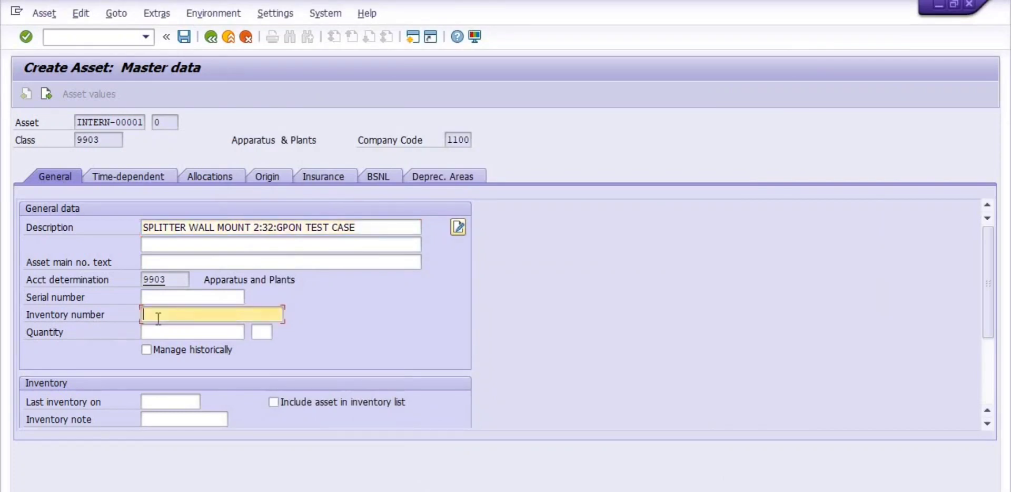
key("ctrl+v")
Enter the asset quantity as 1 NOS.
left_click(164, 329)
type("1")
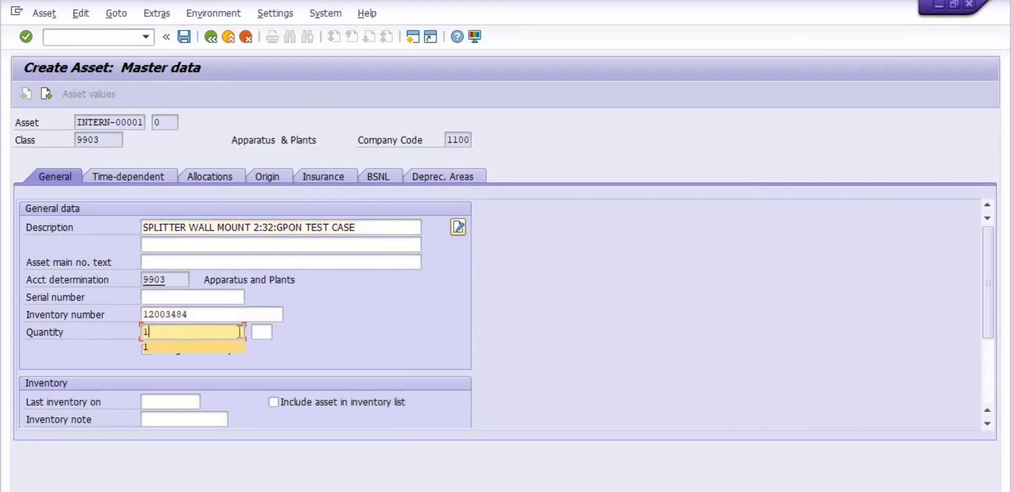
key("Tab")
type("NOS")
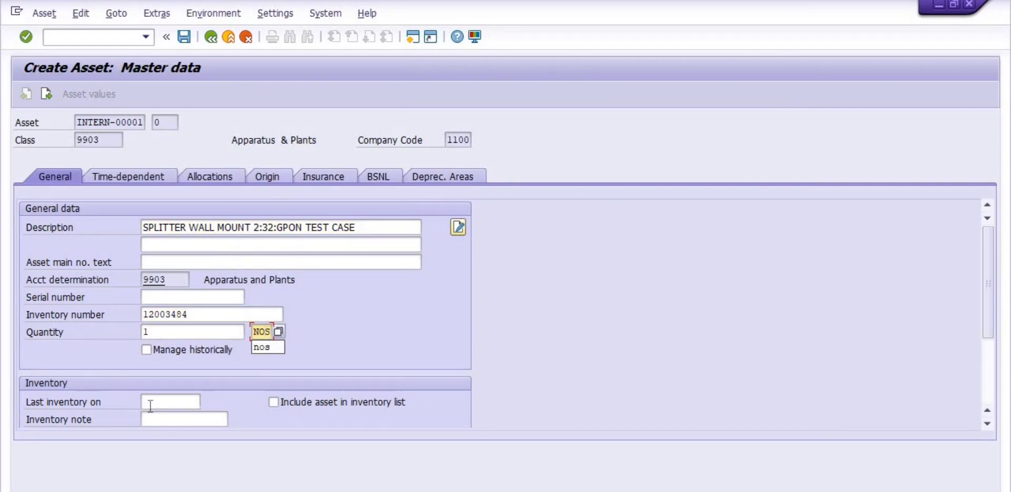
left_click(393, 326)
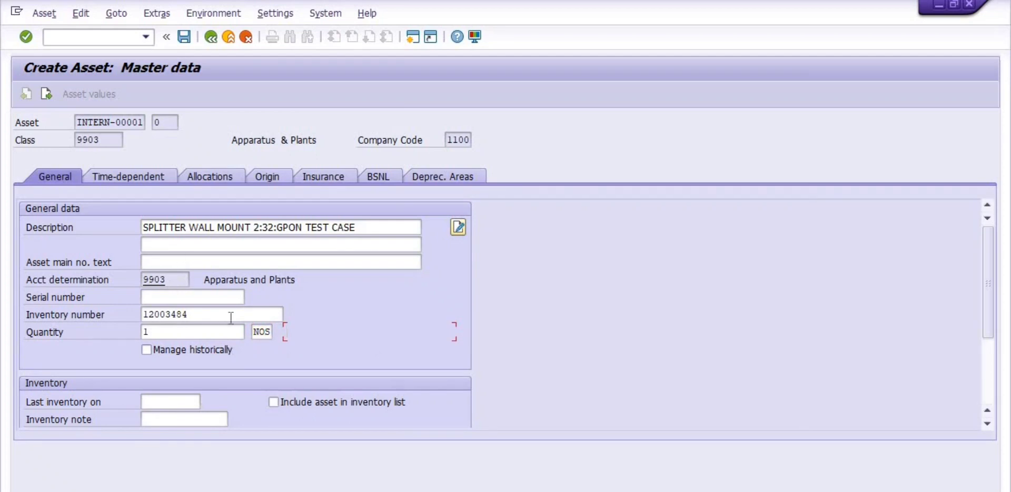
left_click(143, 178)
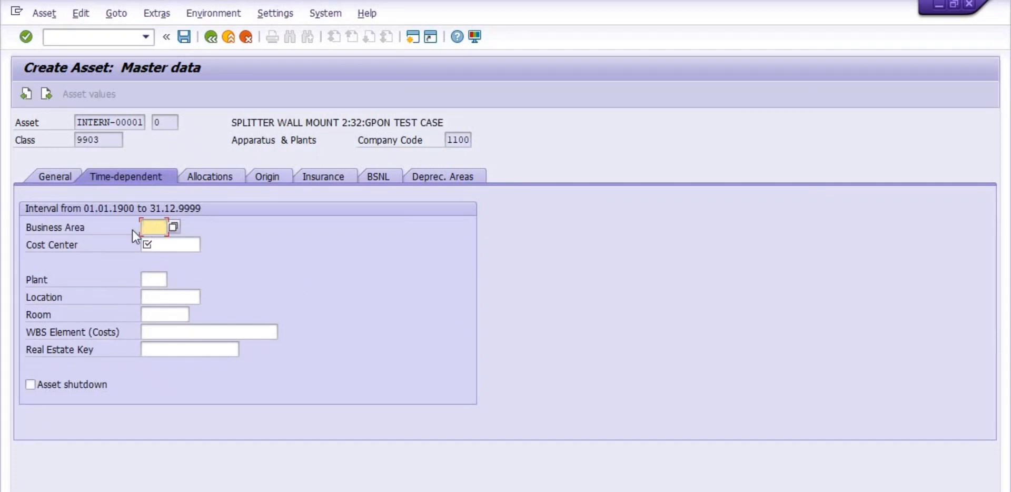
Assign business area 3002, cost center 3002201, plant 3002, location 0421-0001 and room TEST1.
type("3002")
left_click(165, 245)
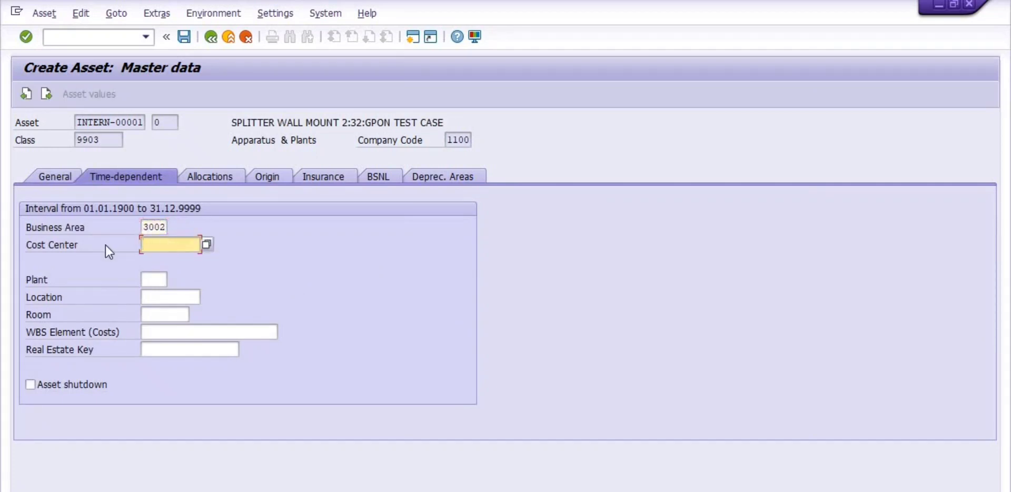
type("3002201")
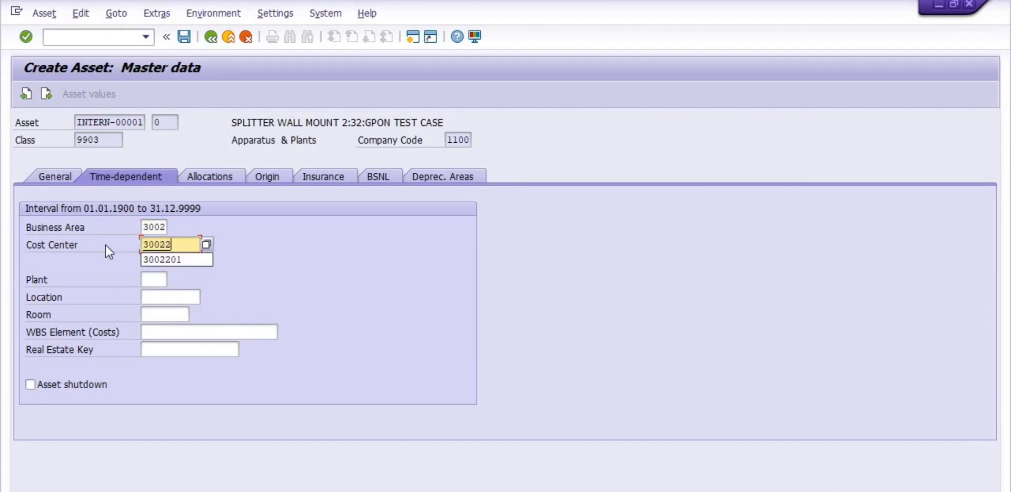
left_click(158, 280)
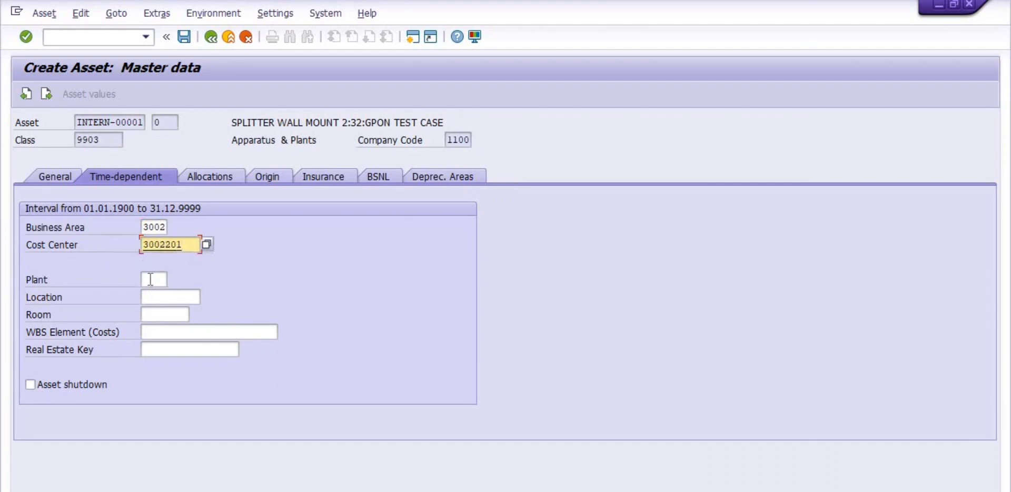
type("3002")
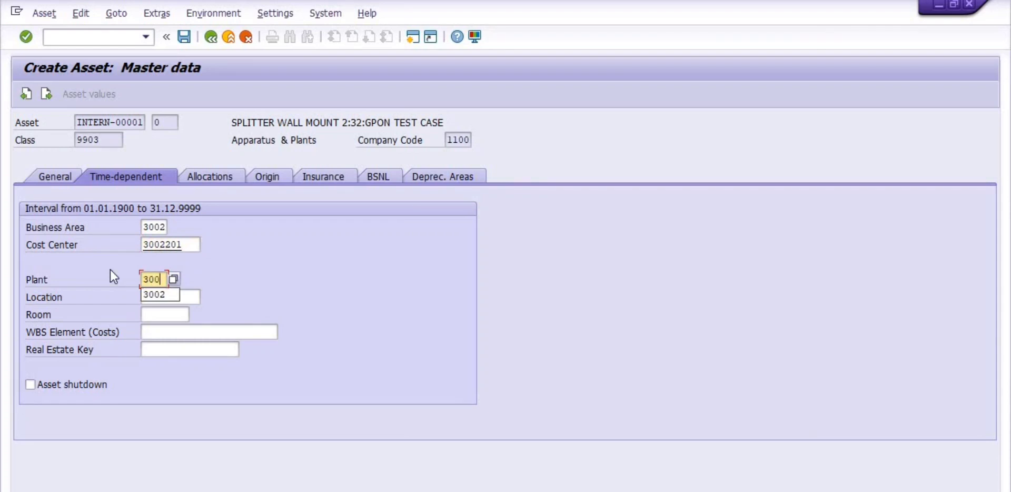
left_click(172, 298)
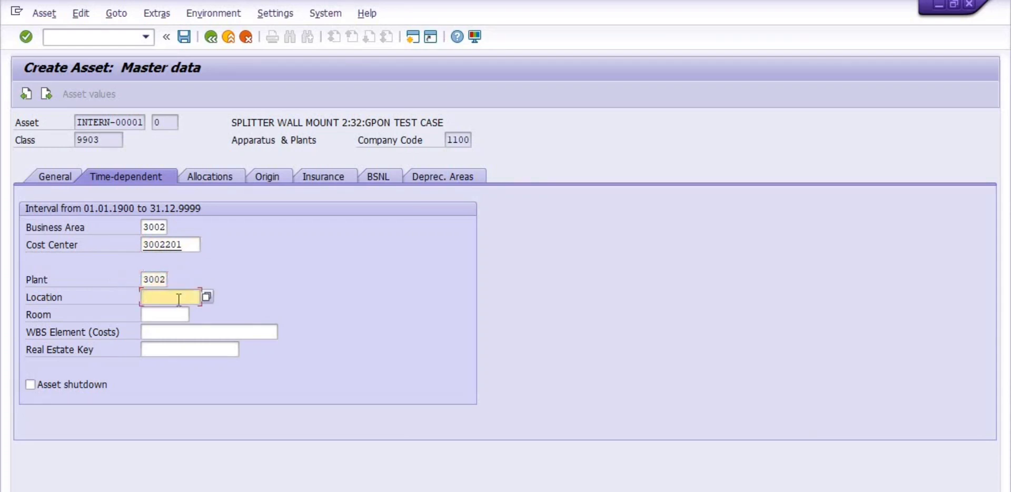
left_click(207, 296)
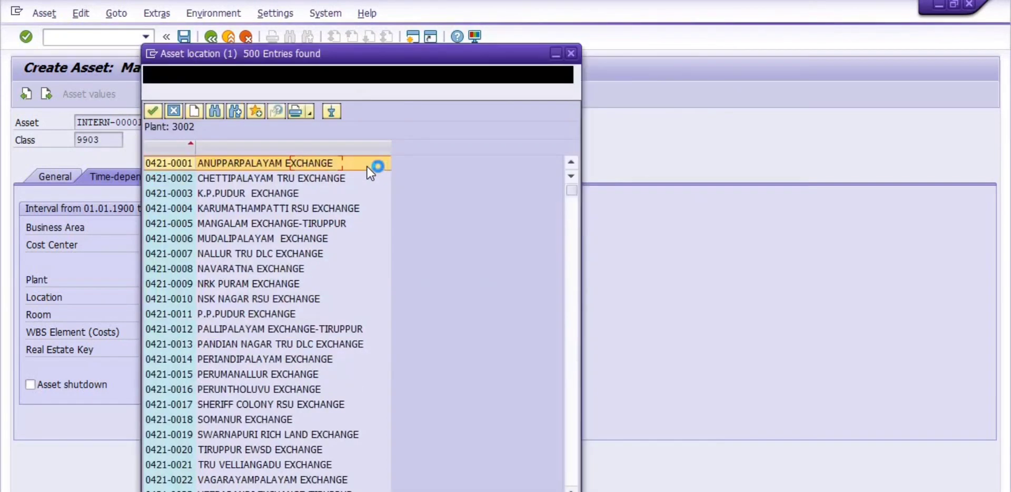
double_click(305, 162)
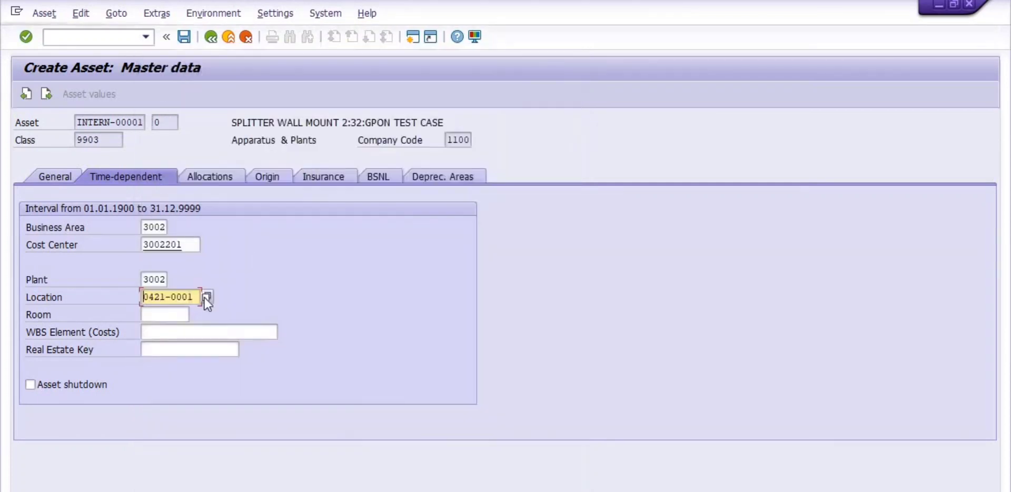
left_click(157, 314)
type("T")
left_click(160, 327)
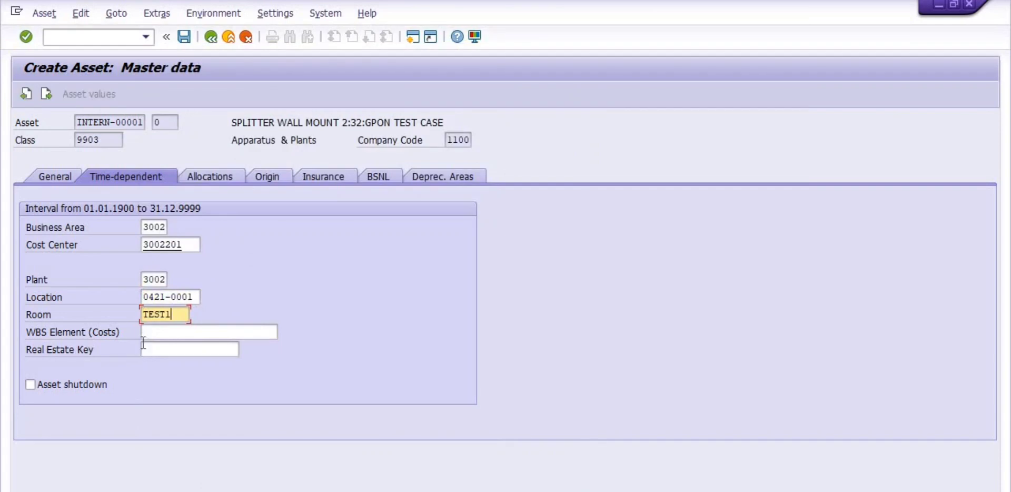
left_click(219, 178)
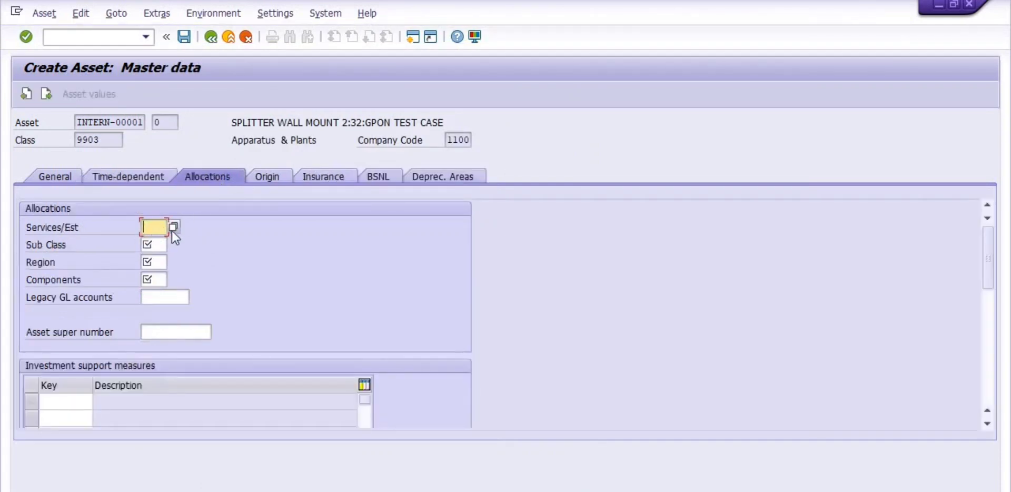
Set Services/Est to Z001 and sub class to Z120 A&P TDM Switching Eqpt.
left_click(172, 229)
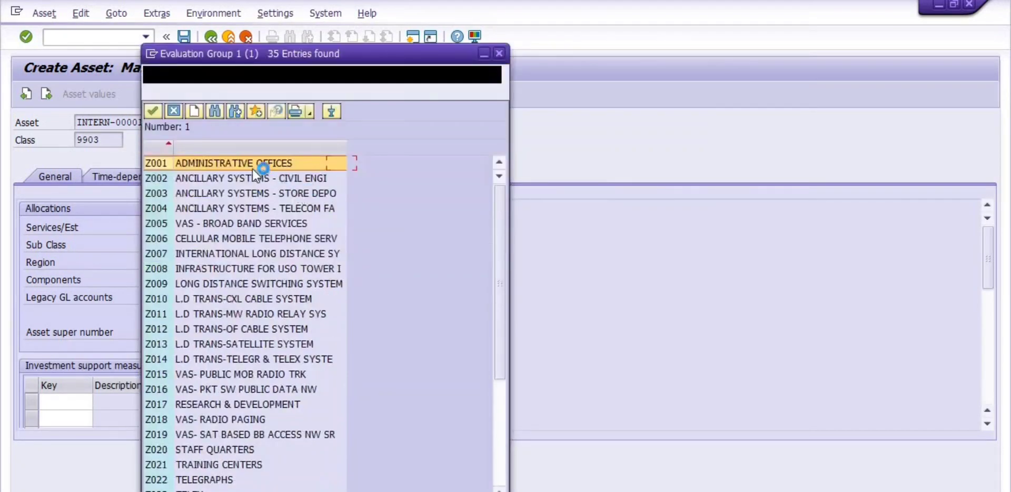
double_click(251, 168)
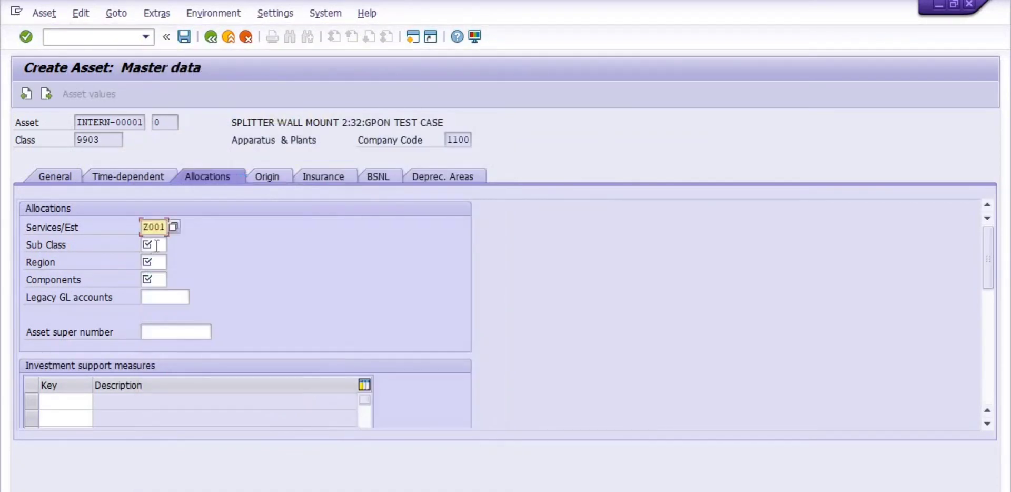
left_click(157, 246)
left_click(174, 244)
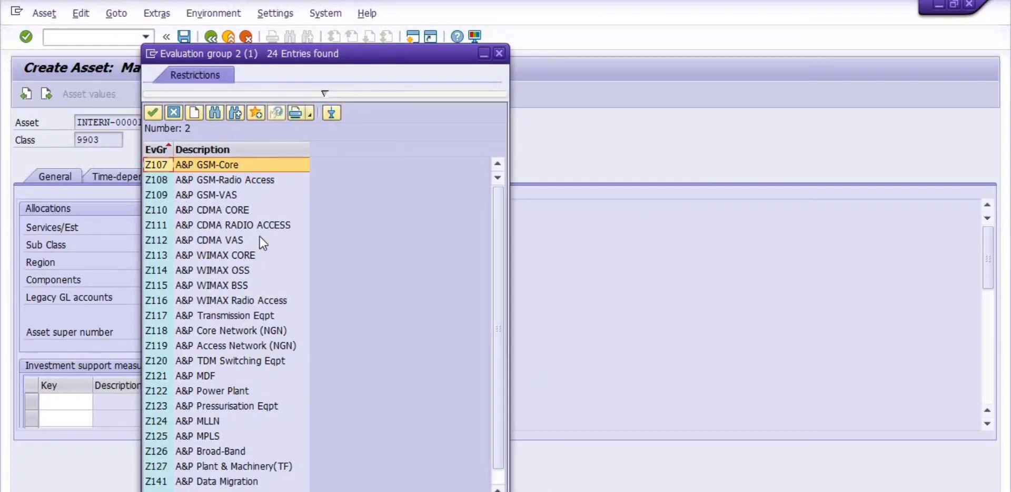
scroll(271, 287, "down", 1)
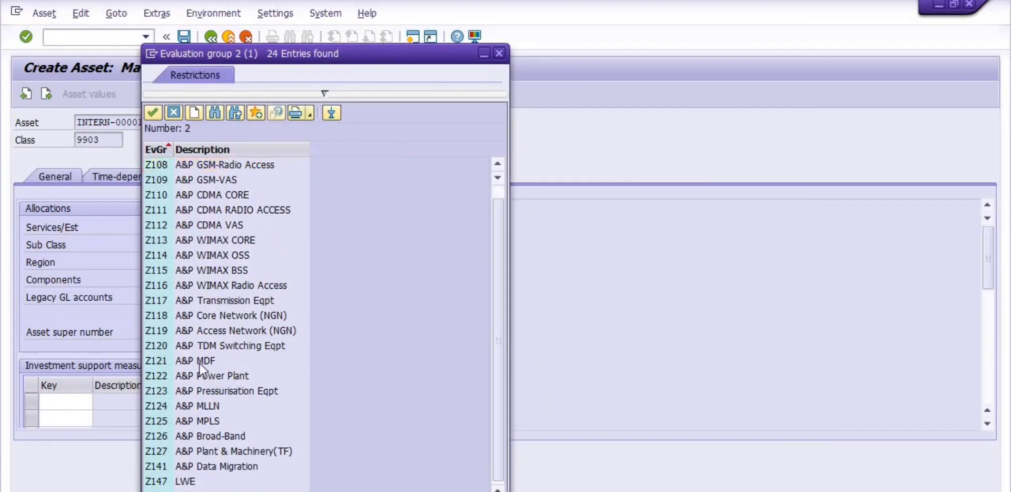
double_click(207, 345)
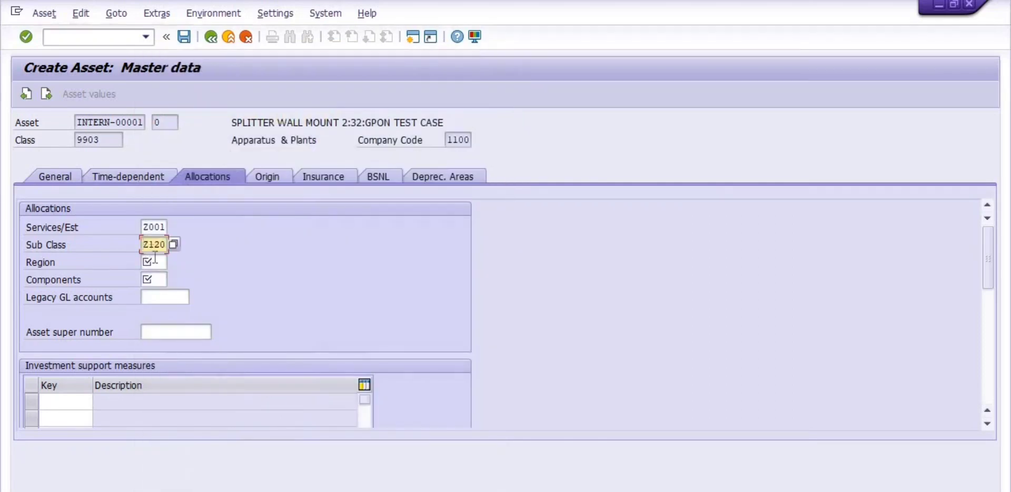
Set region Z203 Urban and component Z537 PABX.
left_click(162, 262)
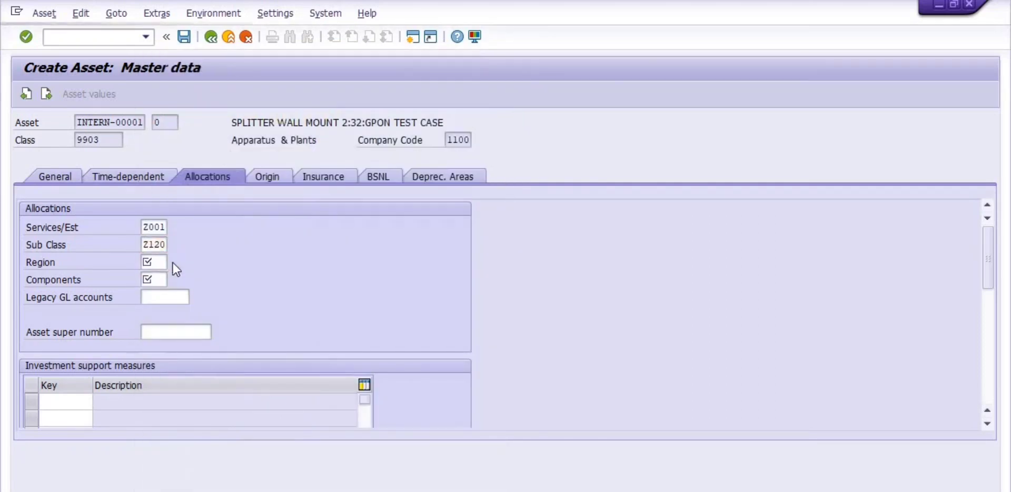
left_click(172, 262)
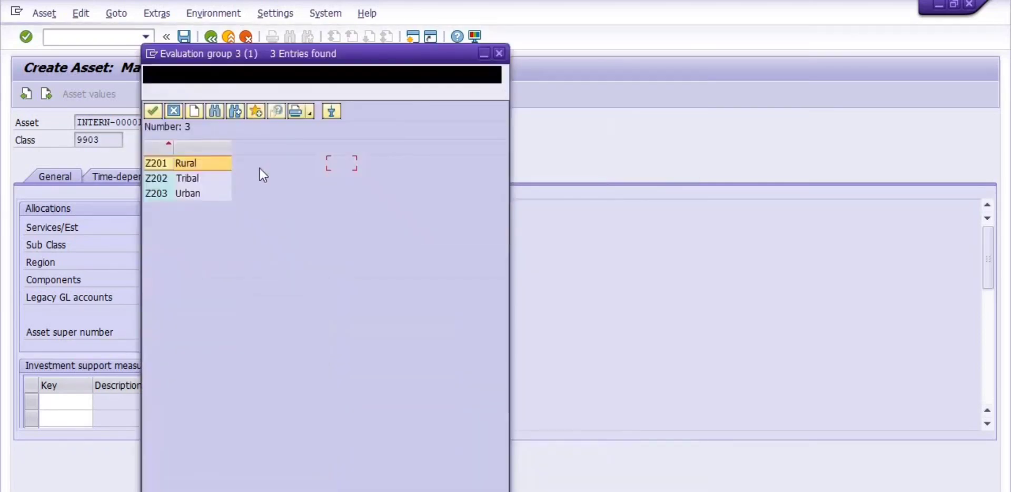
double_click(197, 196)
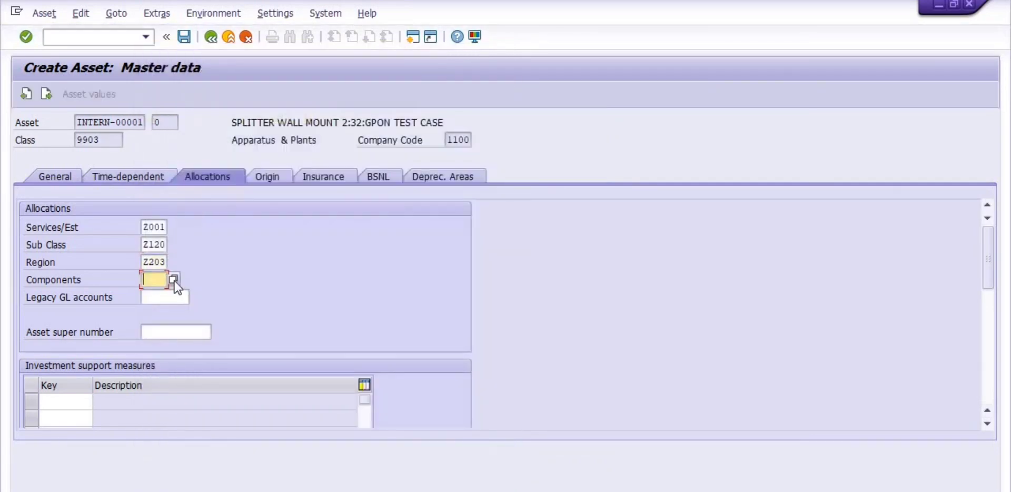
left_click(183, 279)
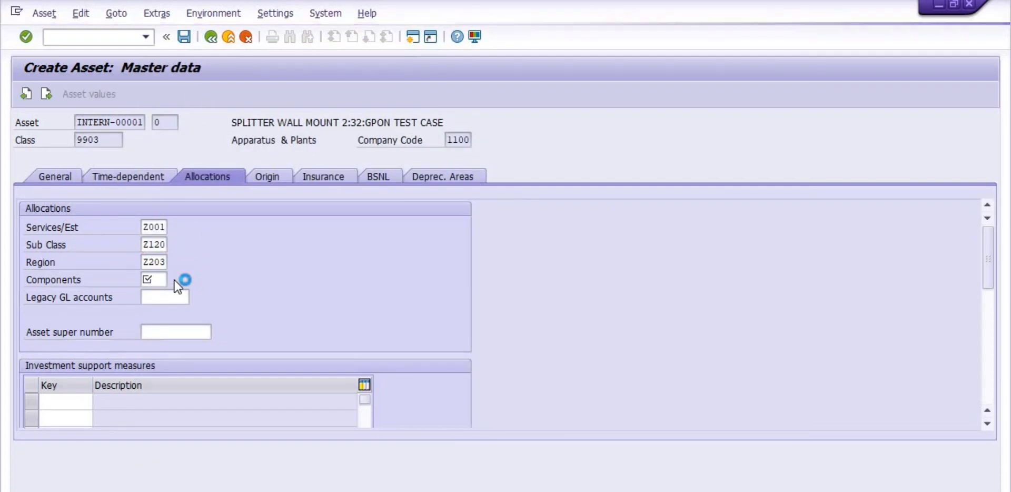
left_click(174, 279)
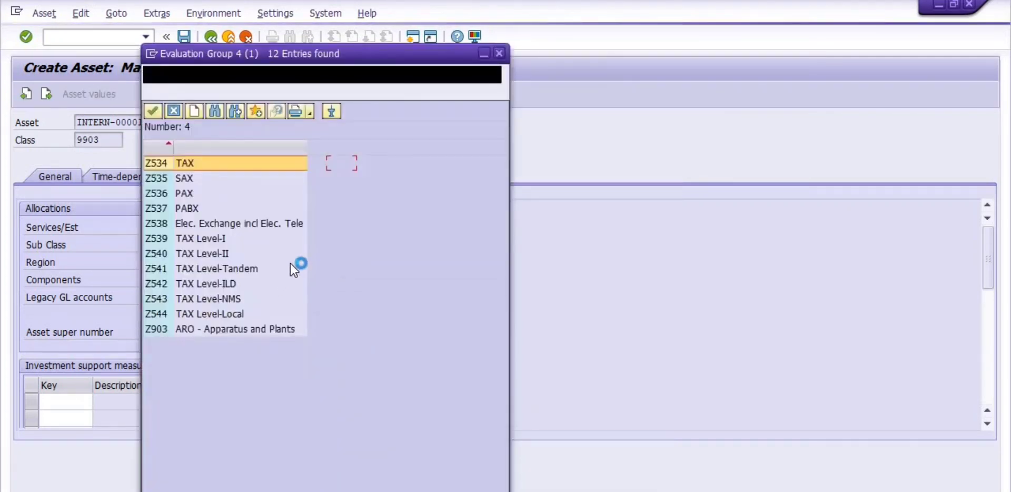
double_click(191, 211)
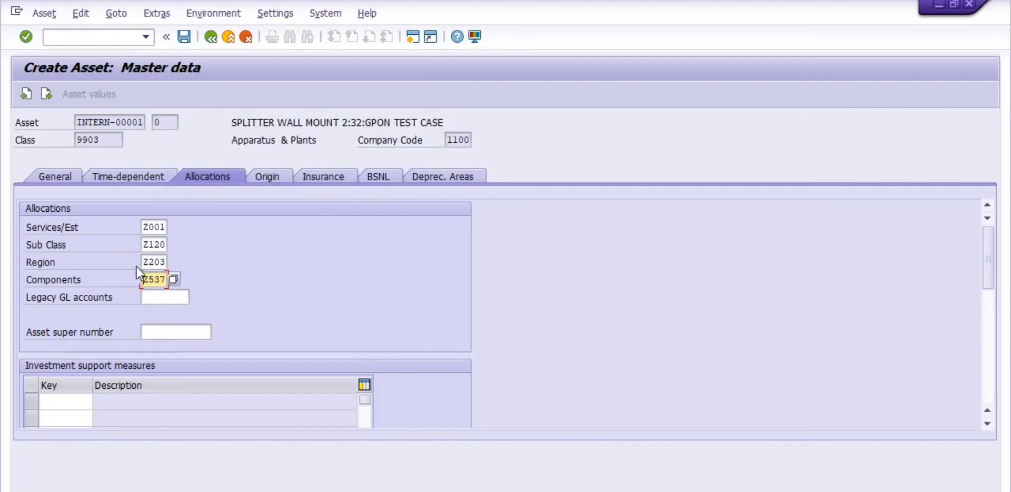
left_click(58, 398)
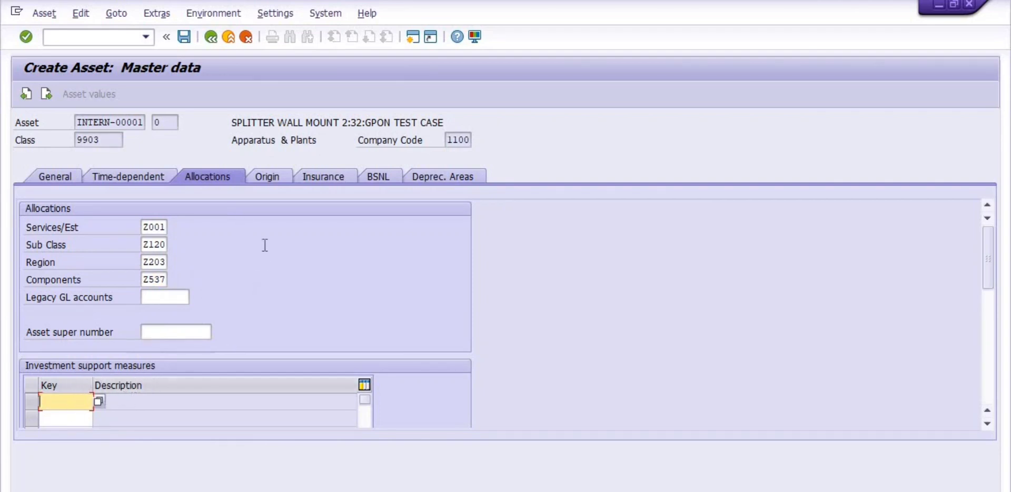
left_click(267, 176)
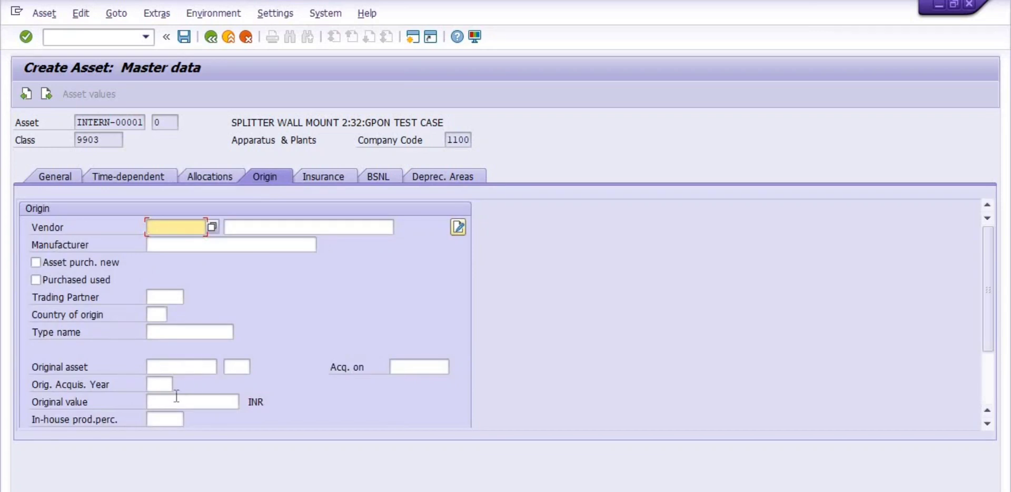
Enter acquisition date 01042022, review insurance, BSNL and depreciation details, and save the asset.
left_click(410, 368)
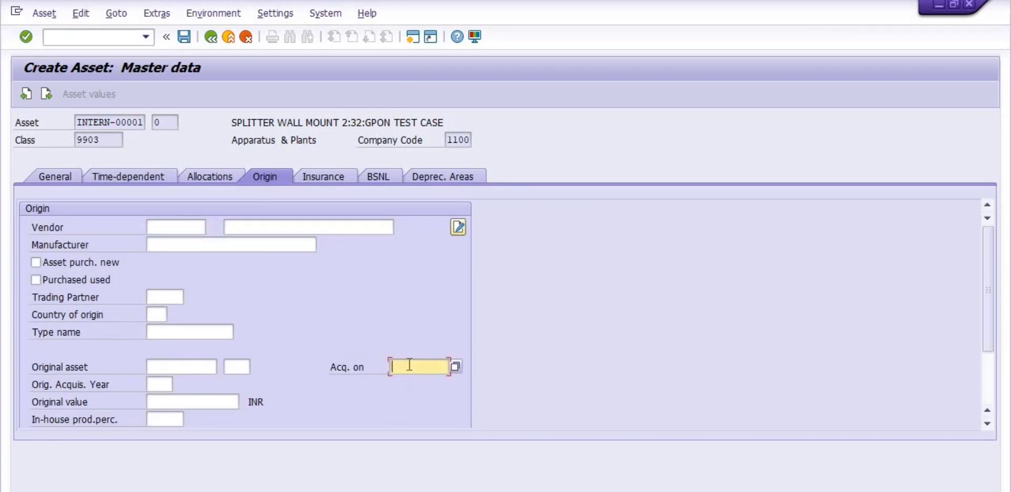
type("01")
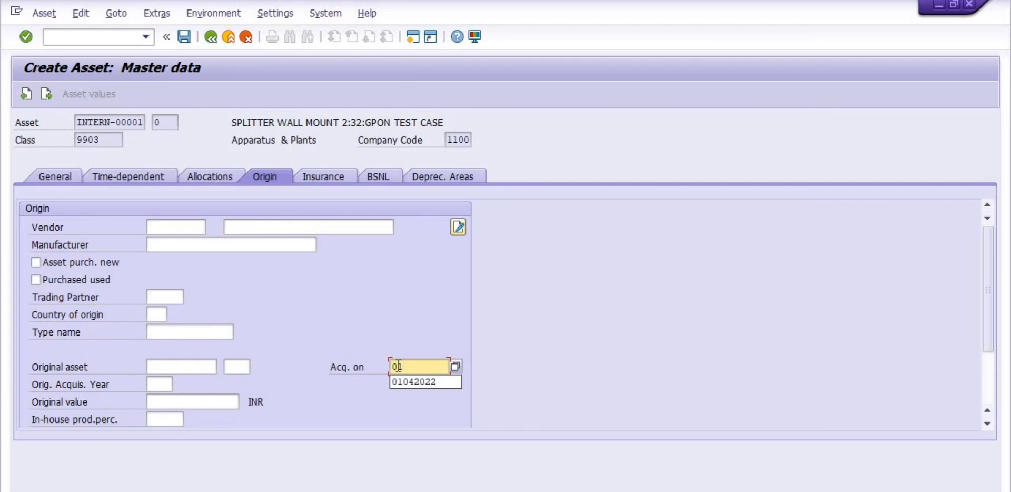
type("042022")
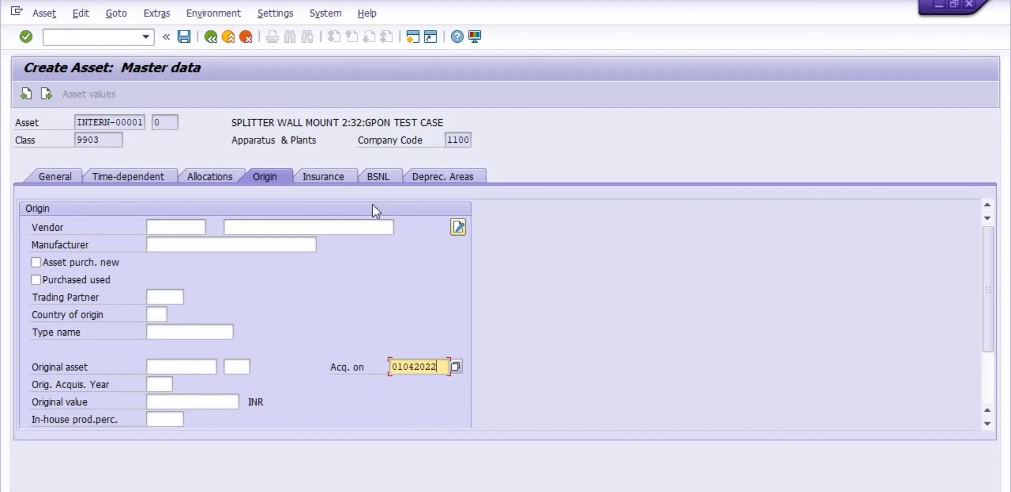
left_click(342, 178)
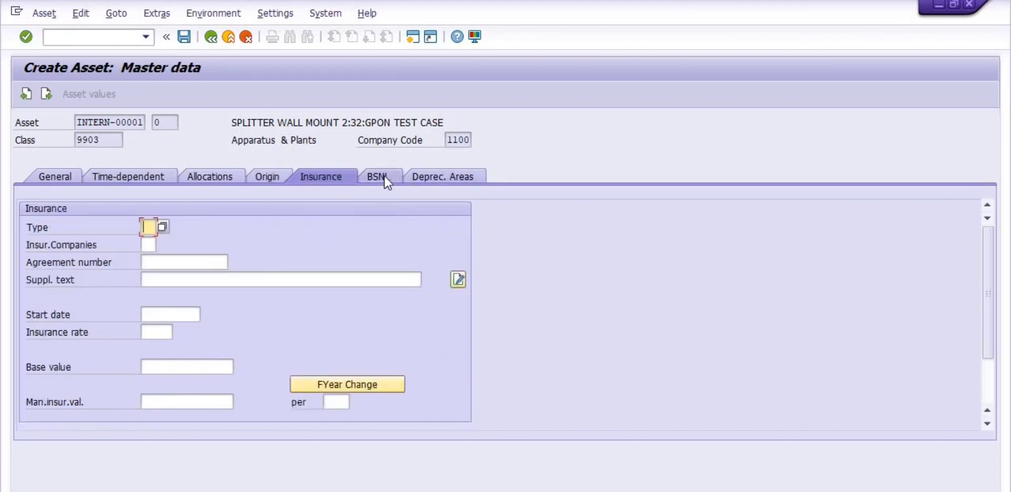
left_click(383, 177)
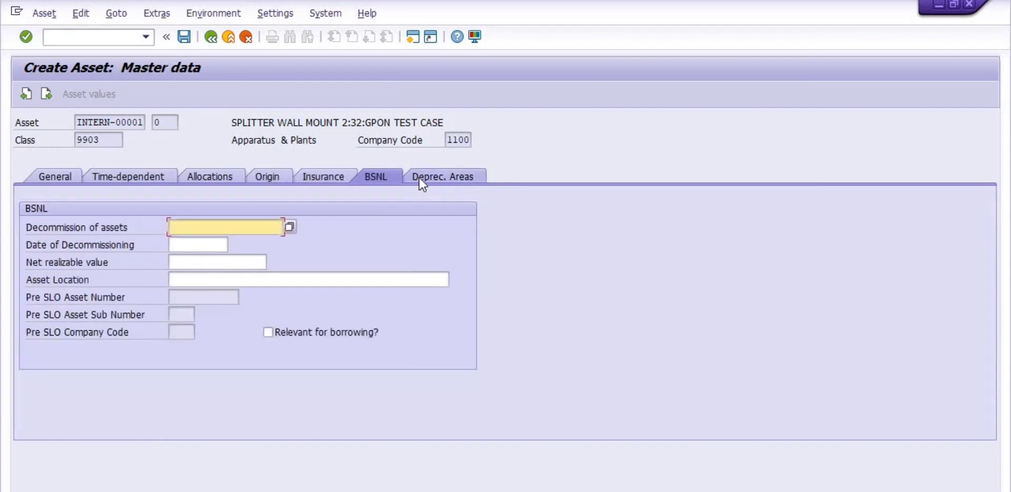
left_click(422, 178)
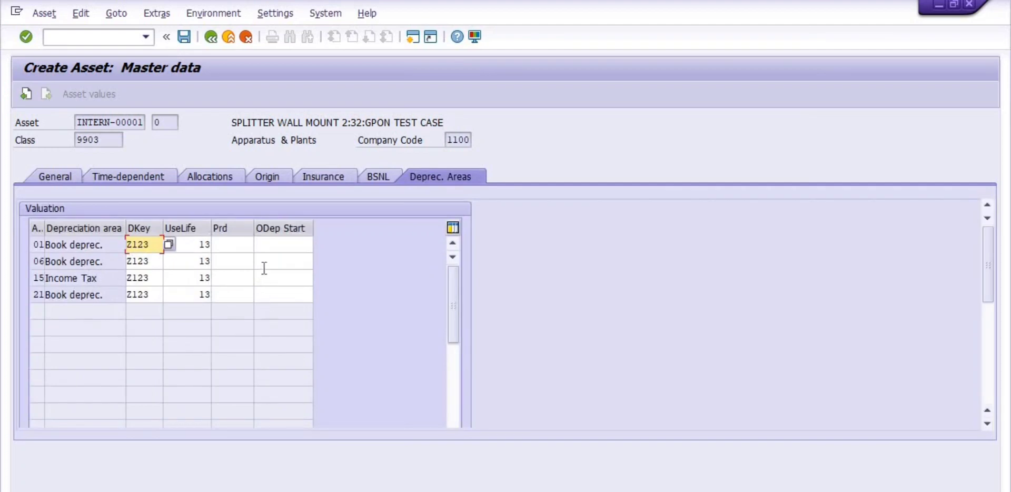
left_click(187, 38)
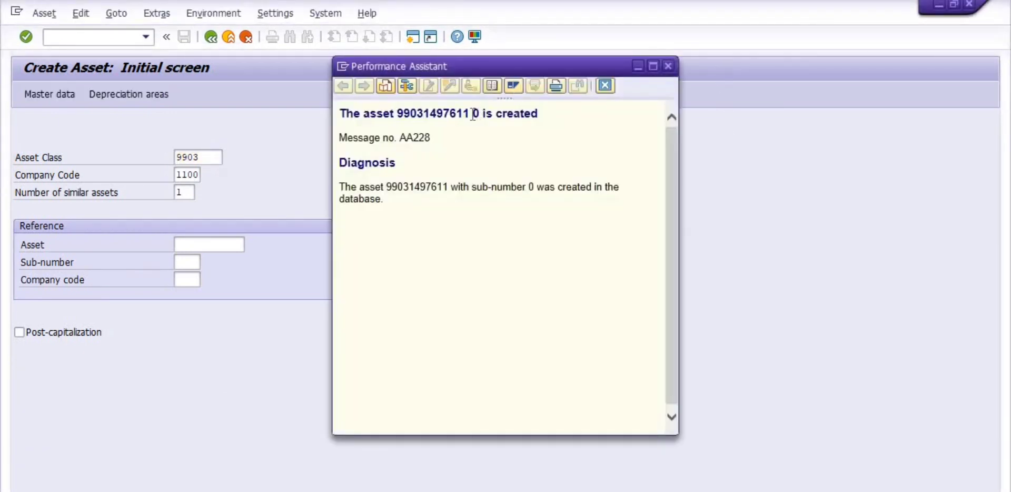
Paste the new asset number after 'parameters.' on the Step-2 note line.
left_click_drag(469, 114, 399, 115)
key("ctrl+c")
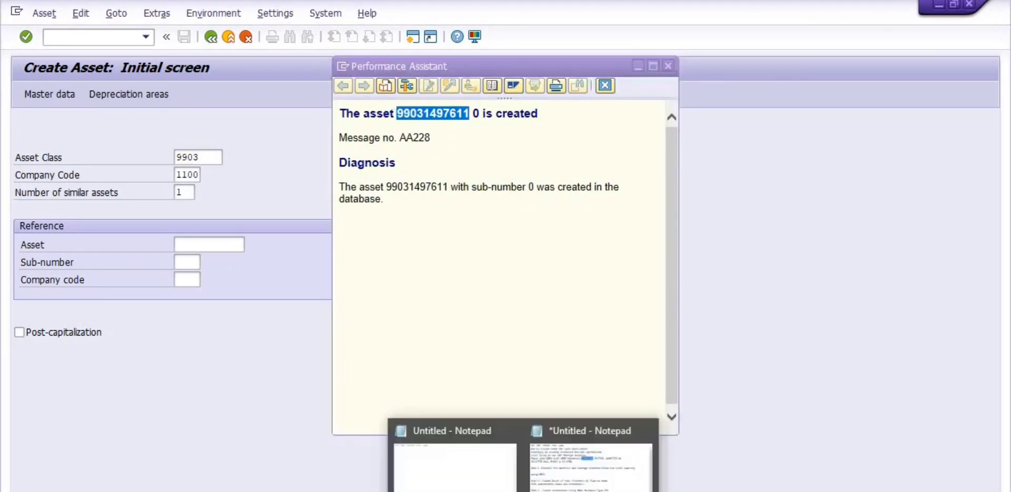
left_click(582, 455)
left_click(481, 237)
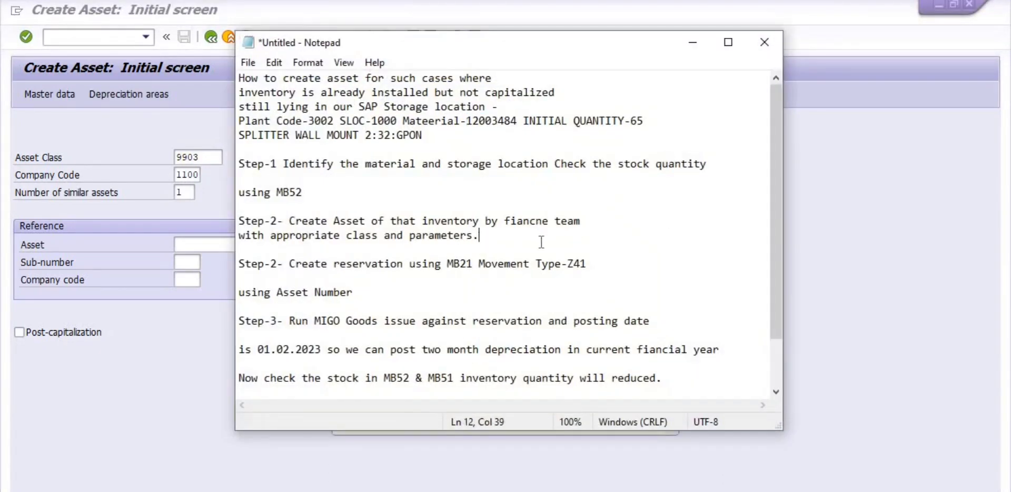
key("ctrl+v")
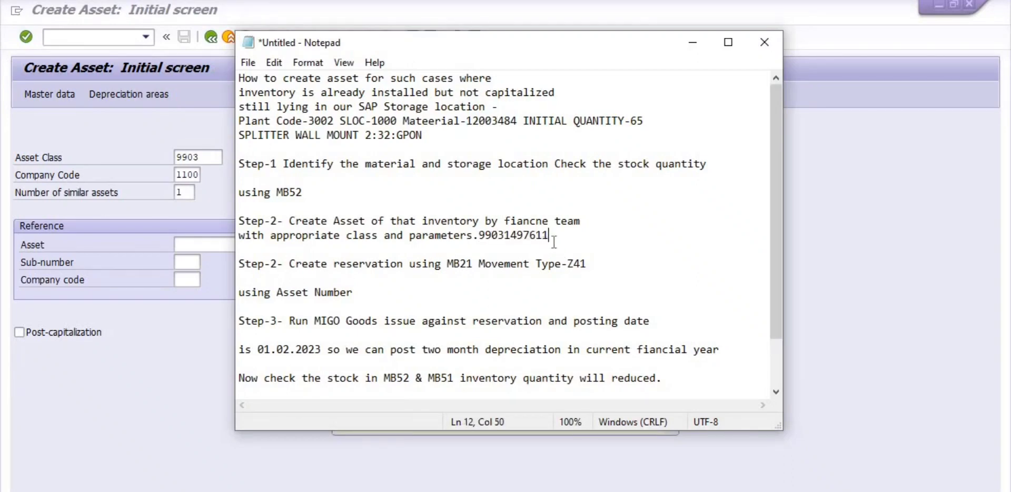
left_click_drag(550, 236, 480, 238)
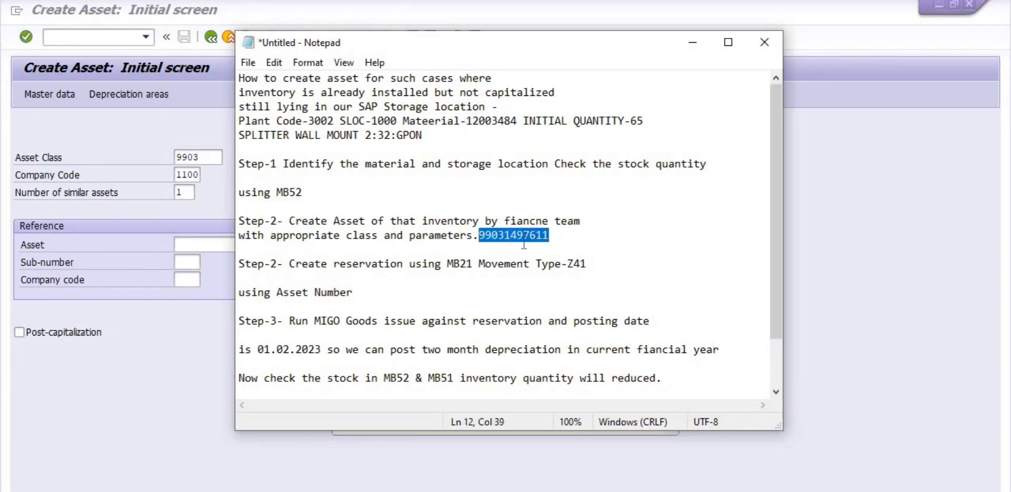
left_click(451, 490)
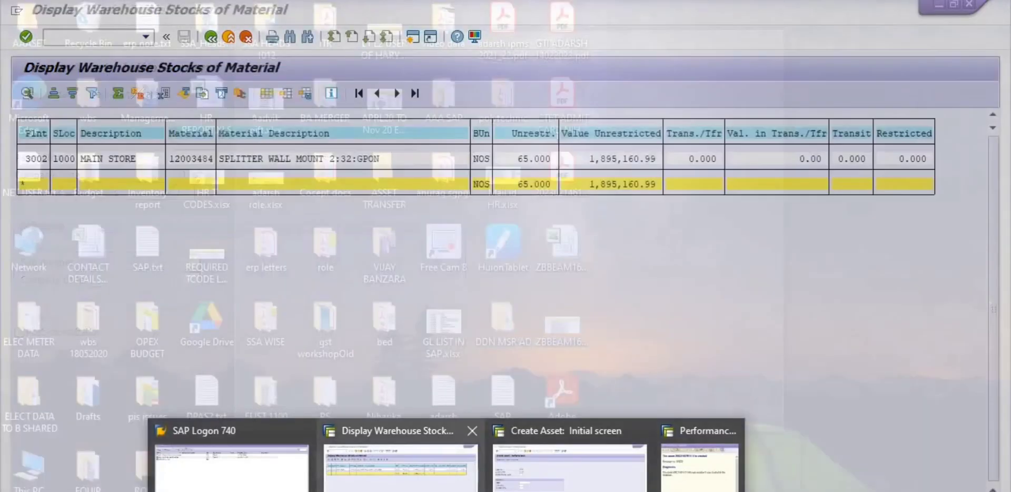
left_click(400, 464)
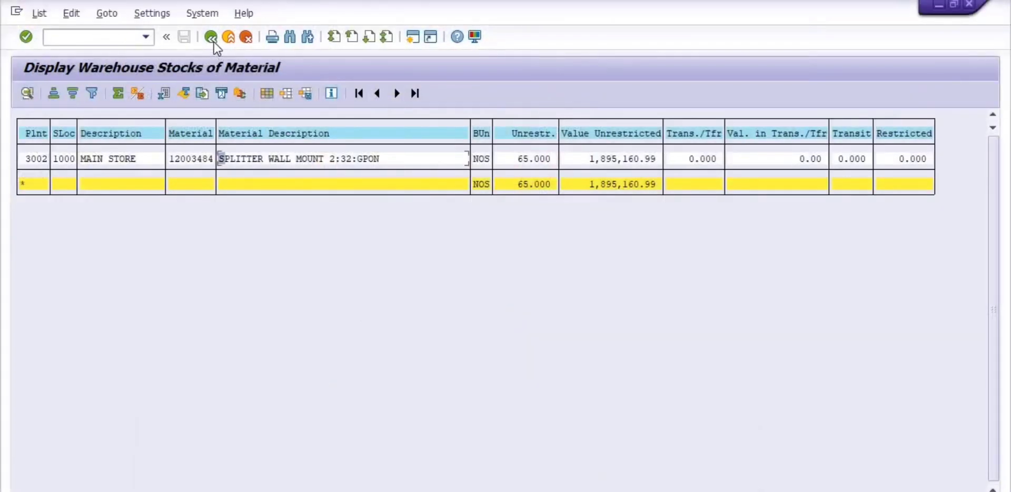
Back out of the stock report to SAP Easy Access and start MB21 for plant 3002.
left_click(211, 38)
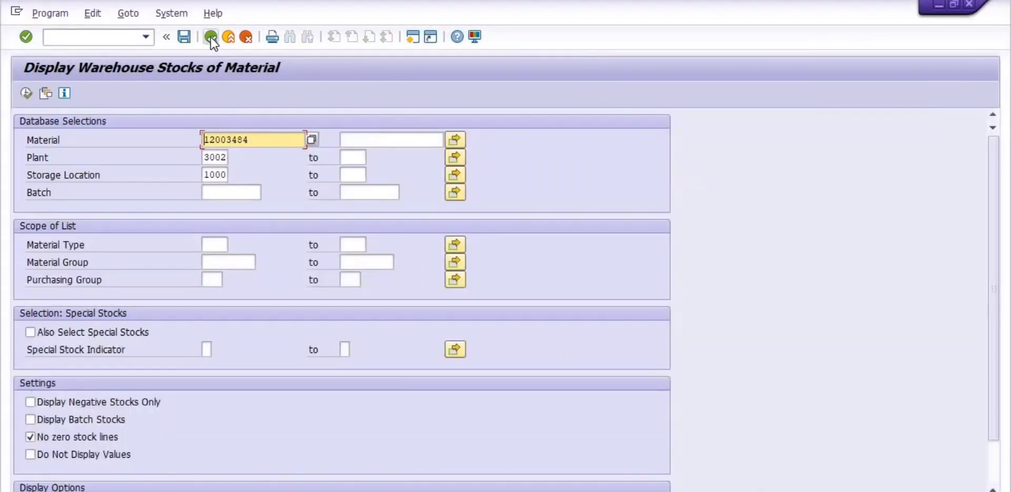
left_click(211, 38)
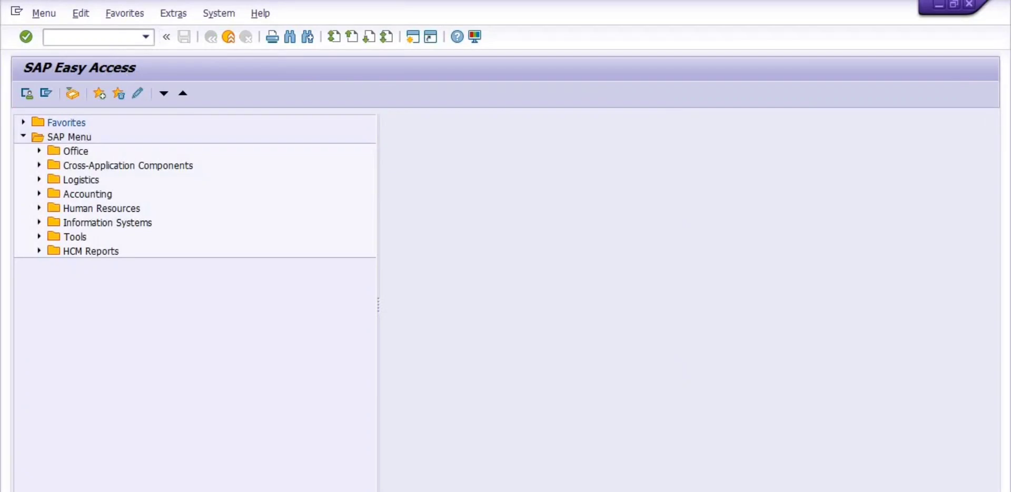
left_click(590, 453)
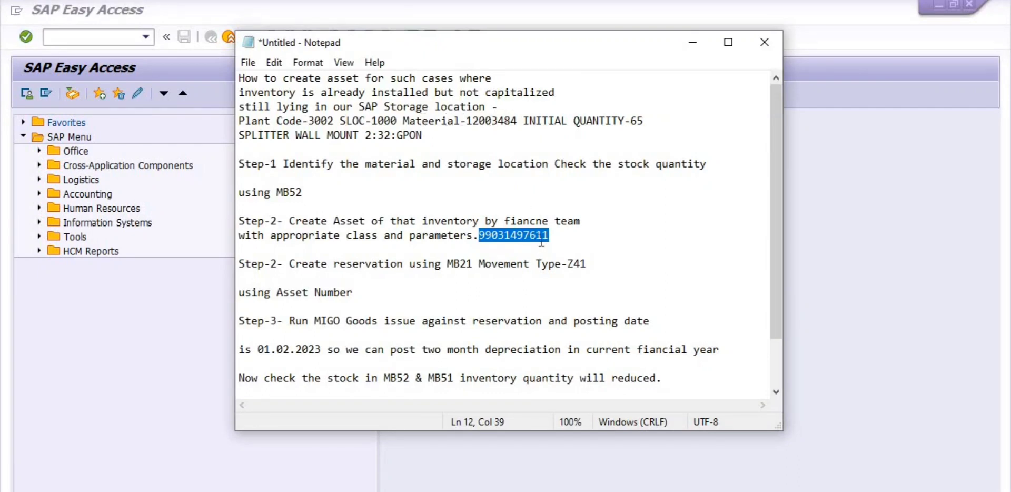
left_click(72, 37)
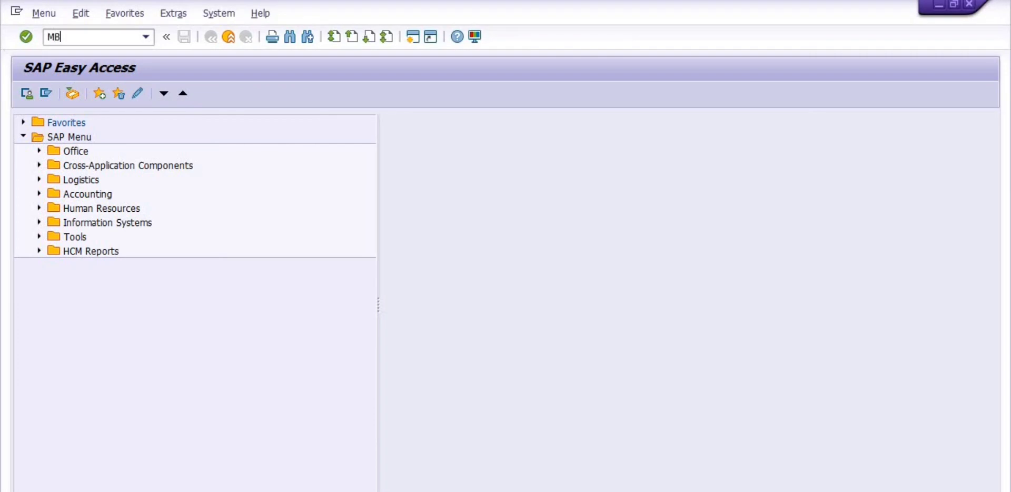
type("MB21")
key("Return")
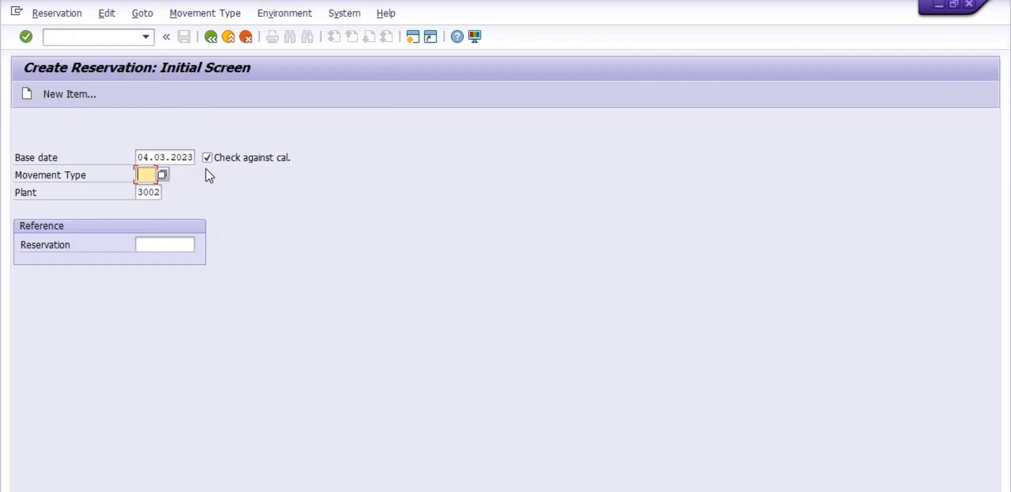
Choose movement type Z41 (GI for asset) and proceed to the new items screen.
left_click(164, 175)
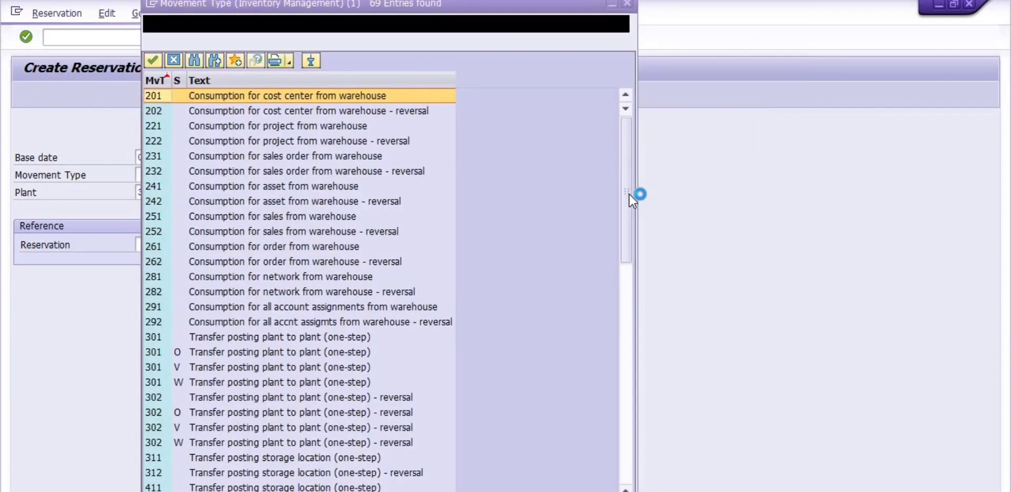
left_click_drag(627, 194, 637, 413)
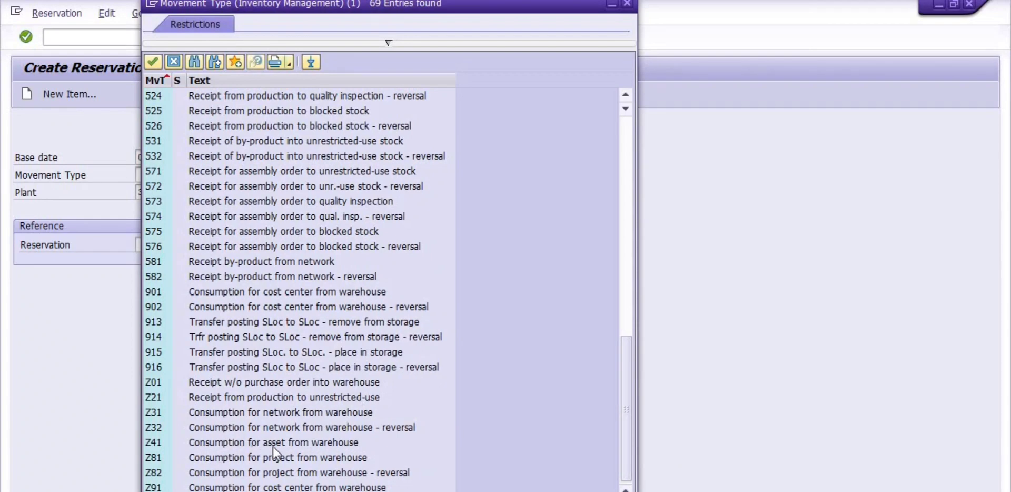
left_click(611, 4)
left_click(143, 174)
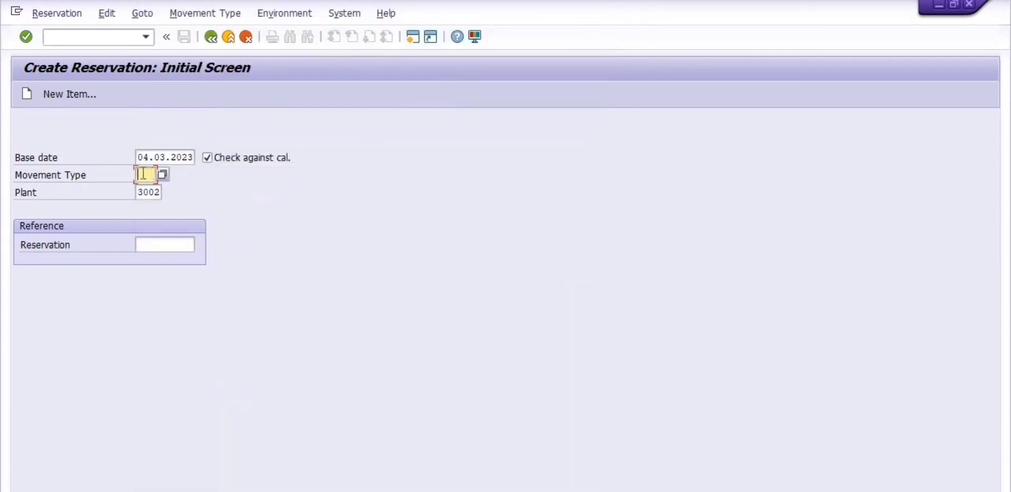
type("Z4")
left_click(147, 189)
left_click(27, 92)
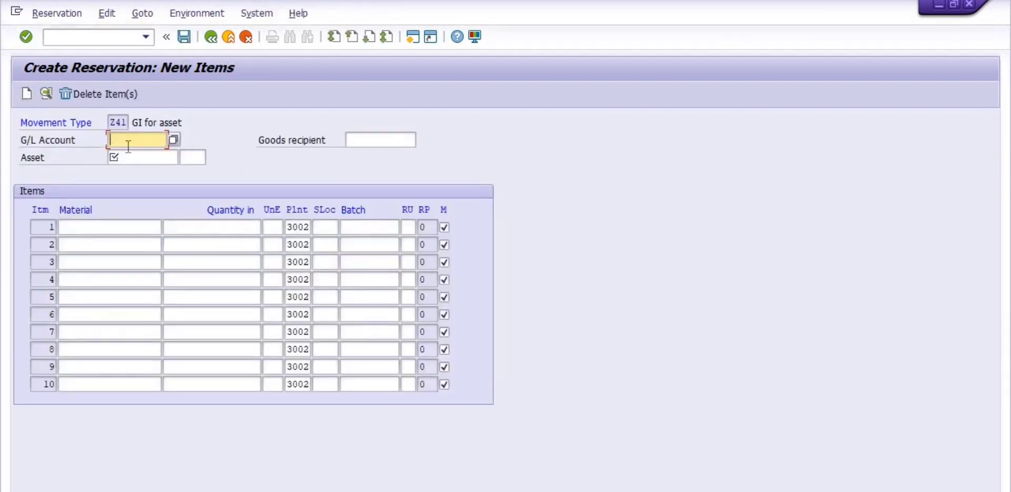
Paste the asset number from the notes and set goods recipient SDE TX.
left_click(129, 157)
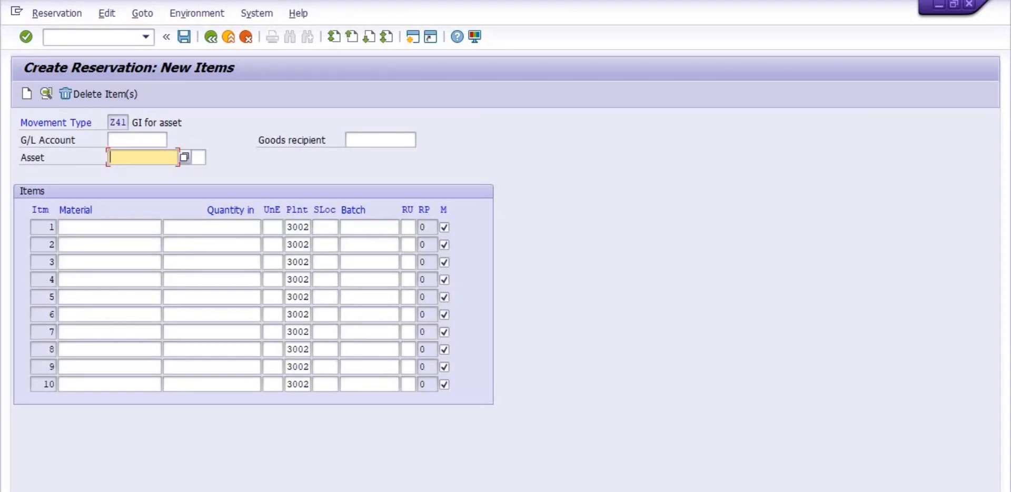
left_click(601, 453)
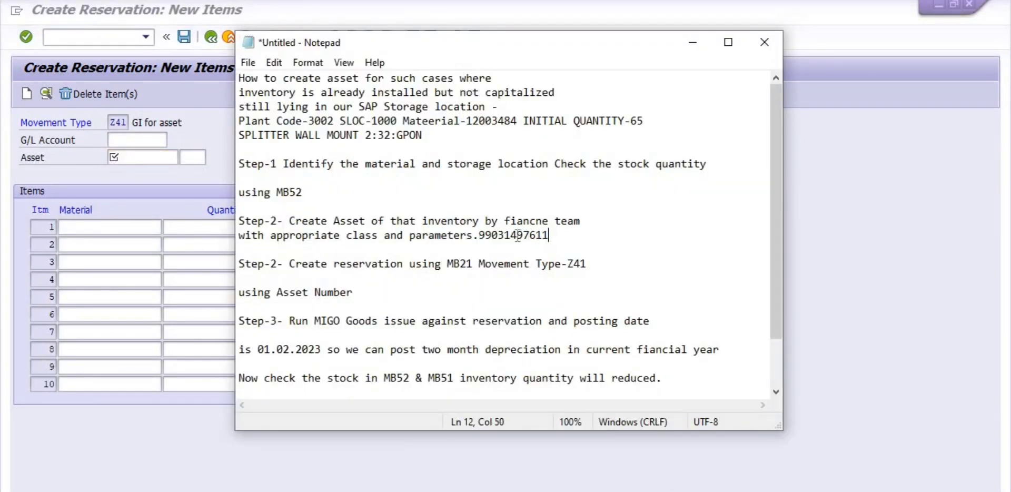
double_click(556, 235)
key("ctrl+c")
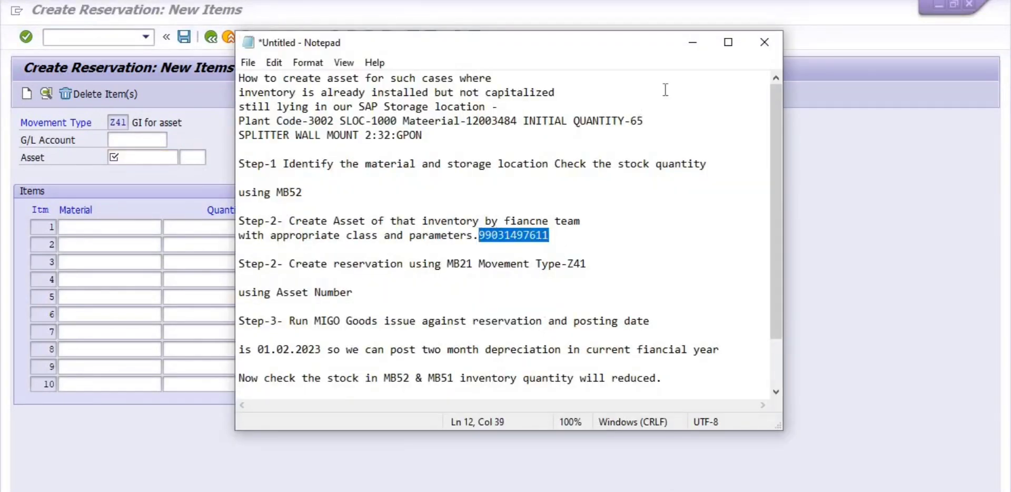
left_click(693, 42)
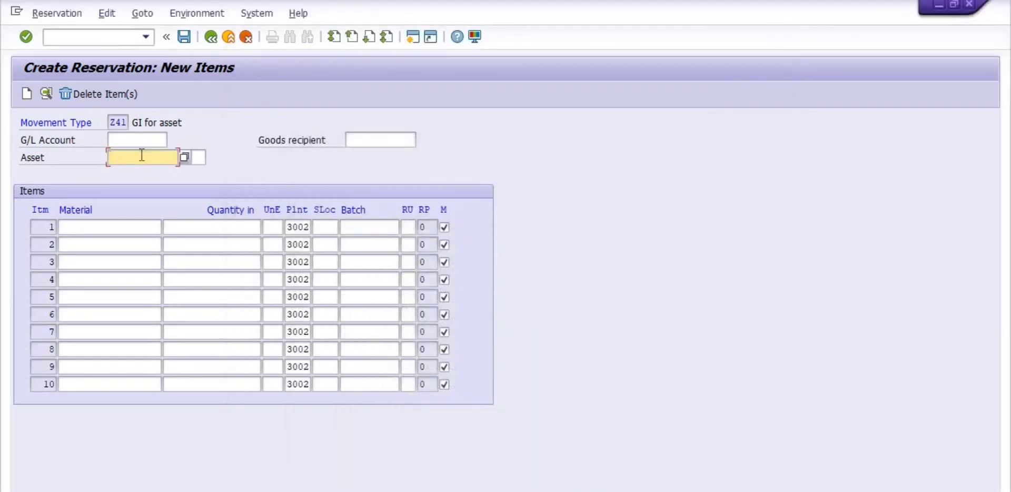
key("ctrl+v")
left_click(355, 139)
type("S")
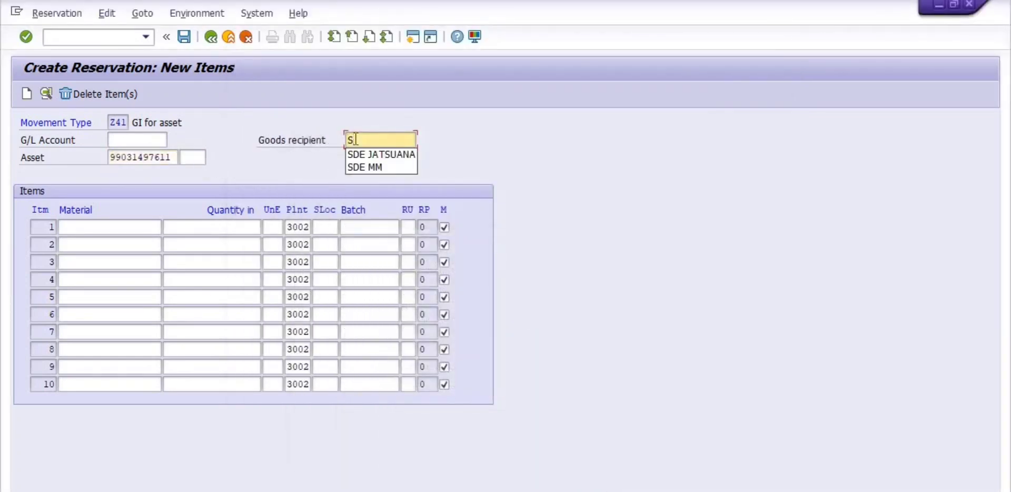
type("DE TX")
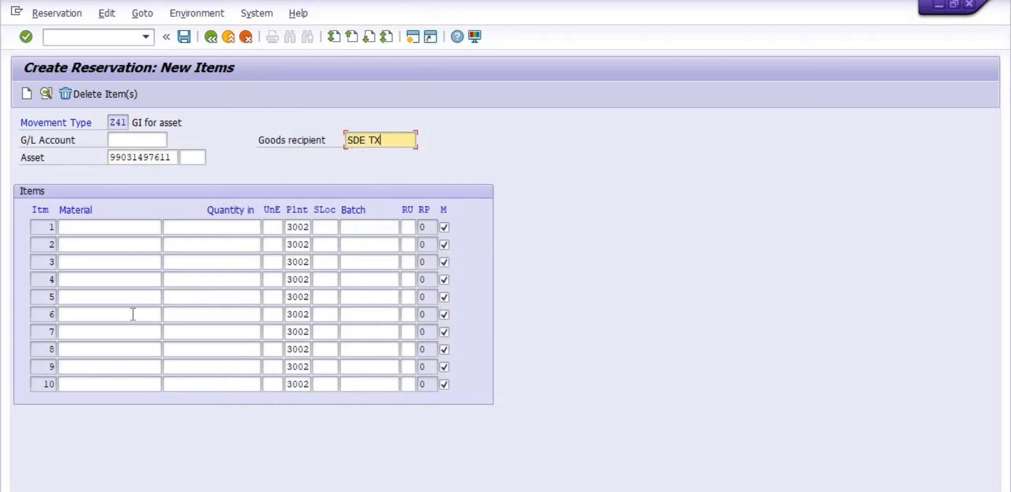
Copy material 12003484 from the notes into item 1.
left_click(75, 228)
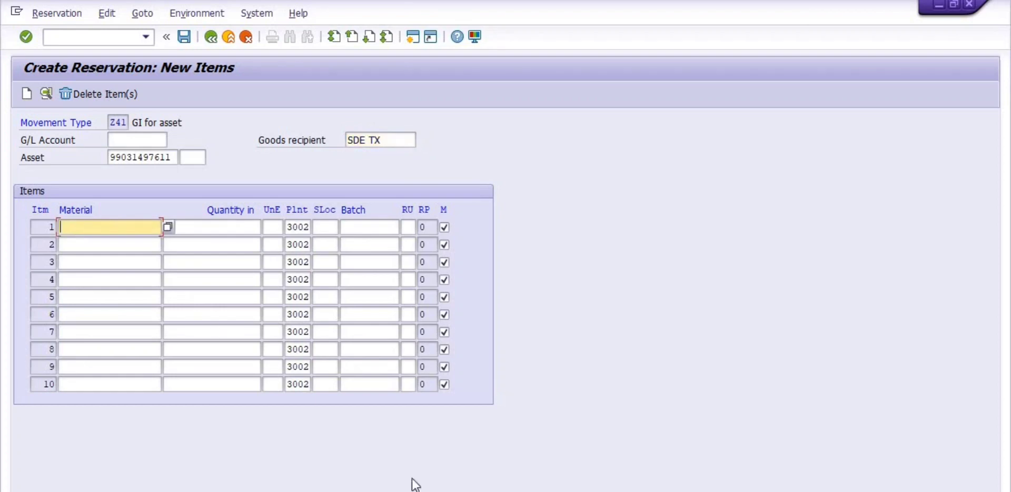
key("alt+Tab")
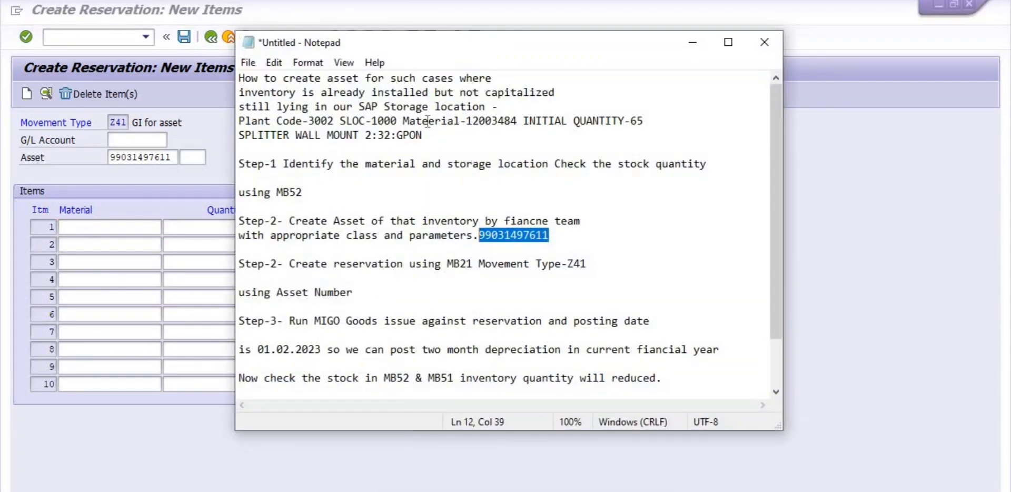
left_click_drag(517, 120, 466, 120)
key("ctrl+c")
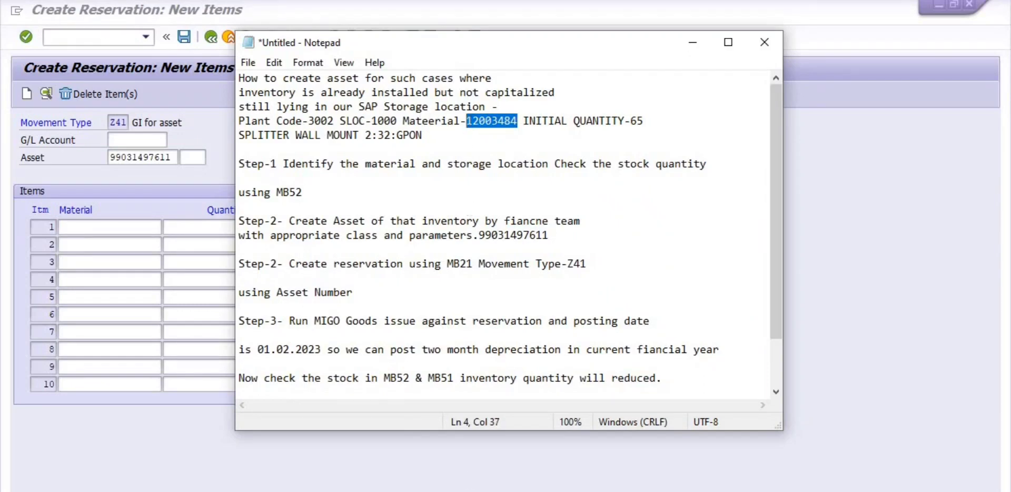
left_click(445, 491)
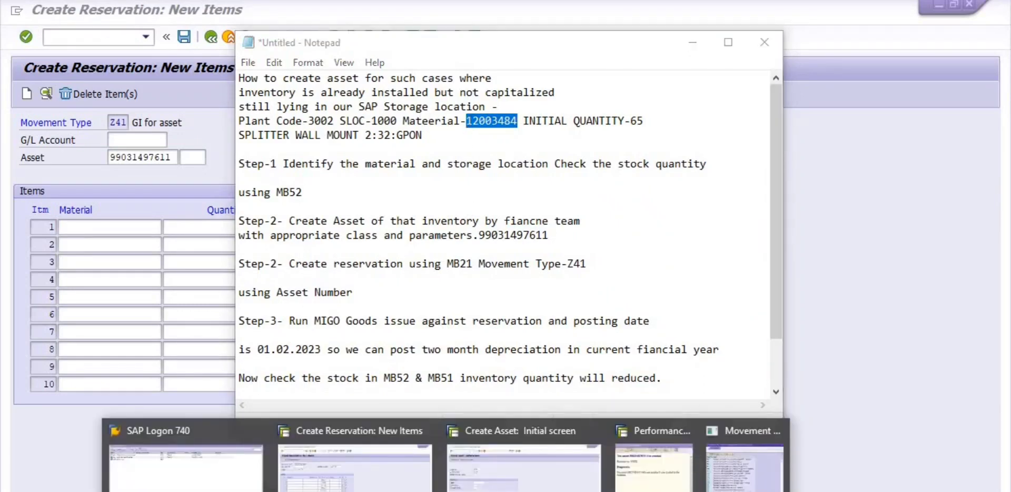
left_click(354, 464)
left_click(76, 226)
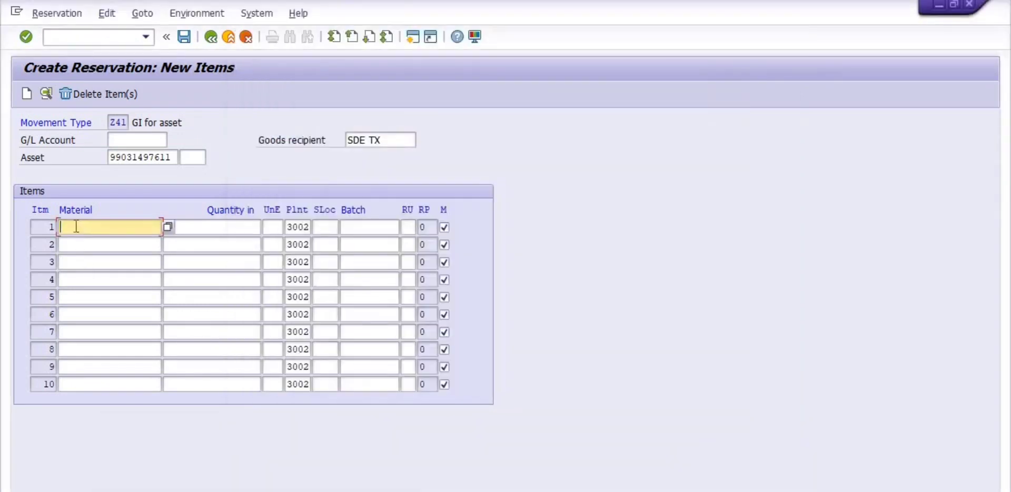
key("ctrl+v")
Give item 1 quantity 1 NOS from storage location 1000 and post the reservation.
left_click(221, 227)
type("1")
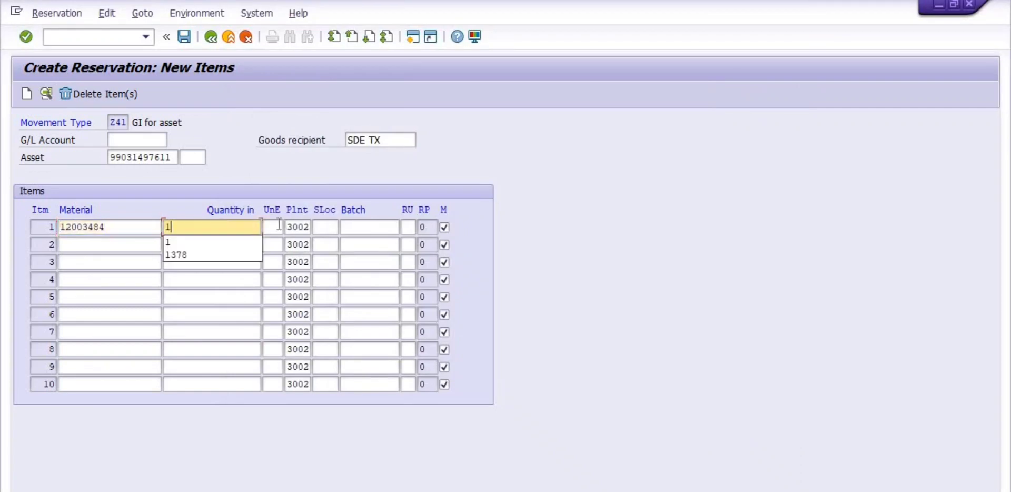
left_click(272, 227)
type("NOS")
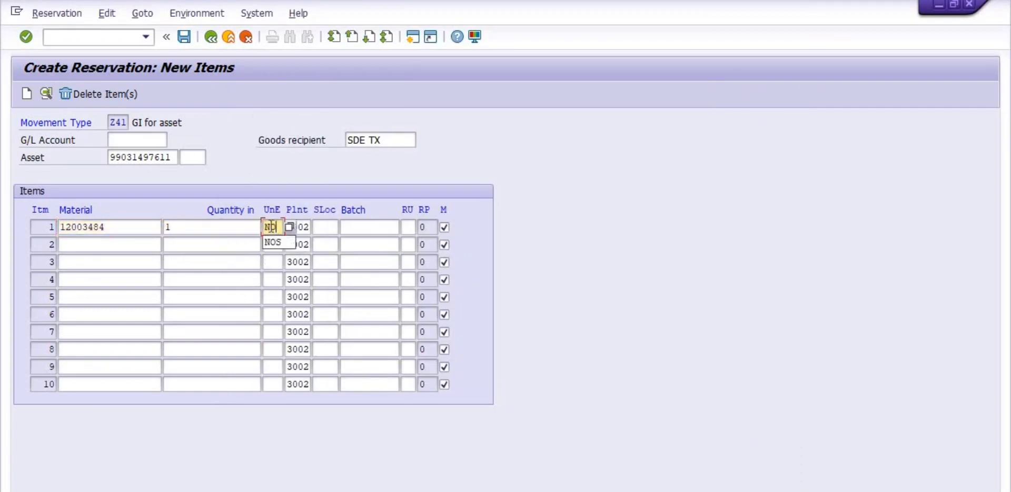
key("Tab")
key("Tab")
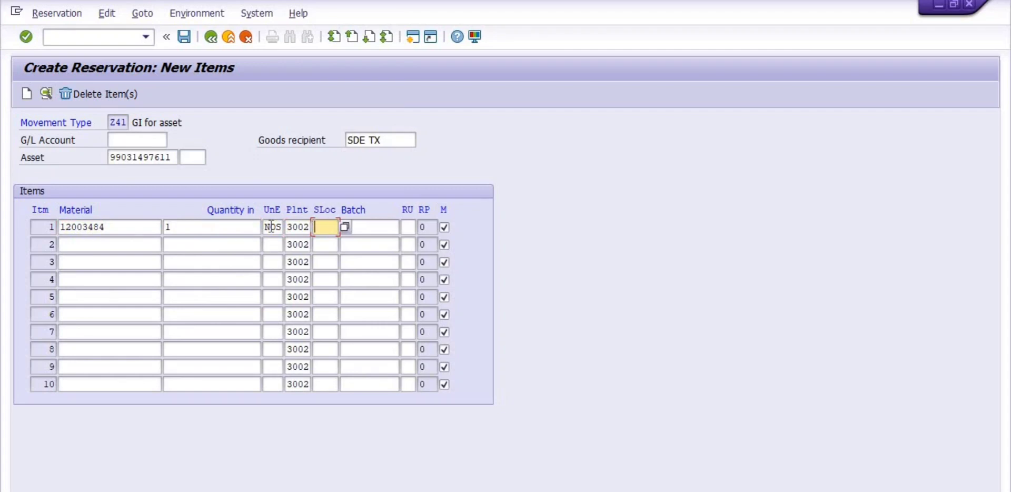
type("1000")
left_click(184, 37)
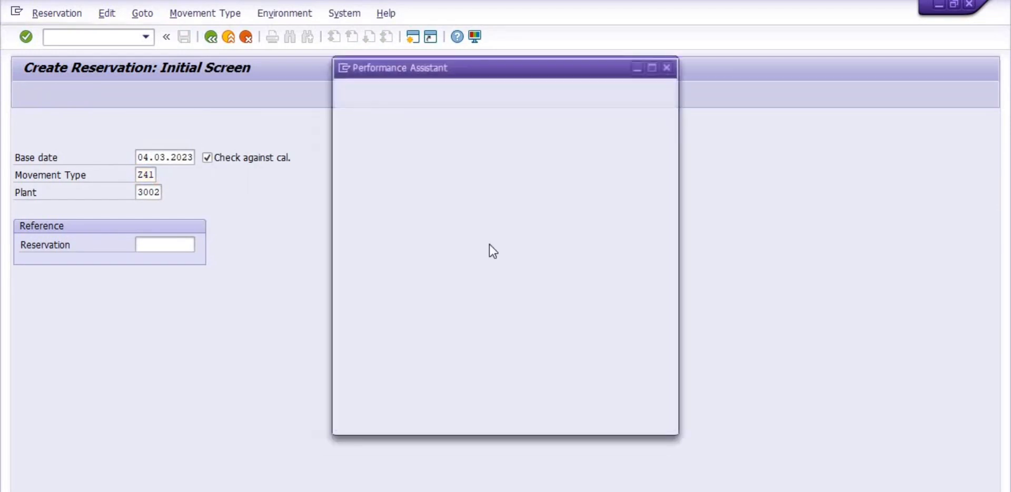
left_click_drag(469, 113, 396, 112)
key("ctrl+c")
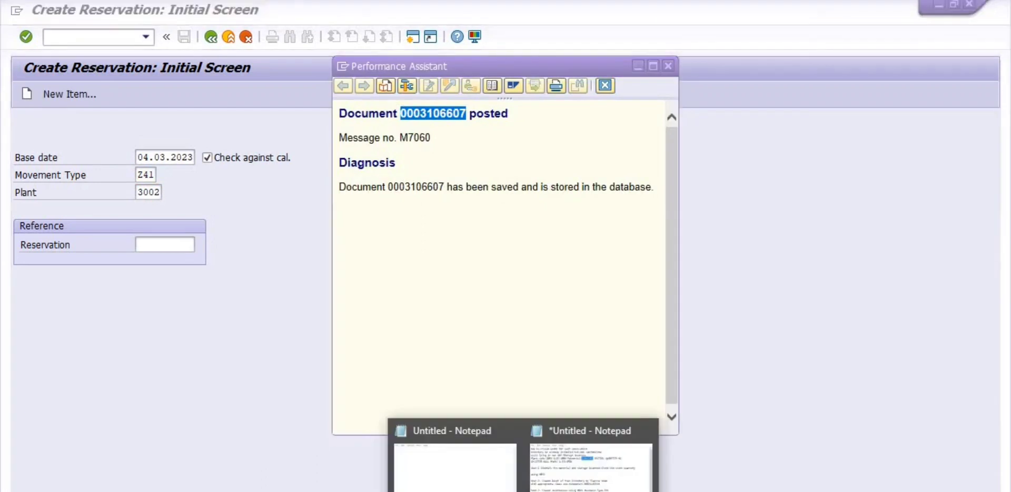
left_click(587, 463)
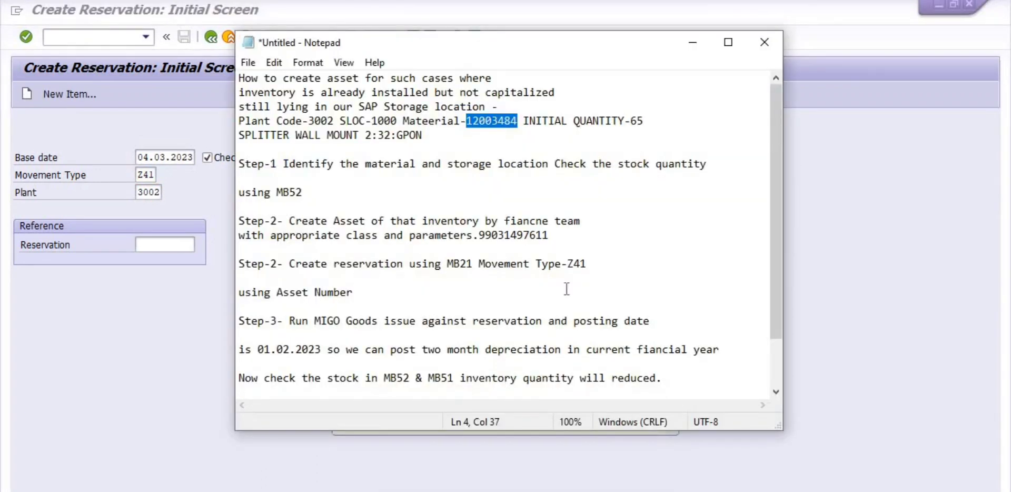
left_click(600, 262)
type("-")
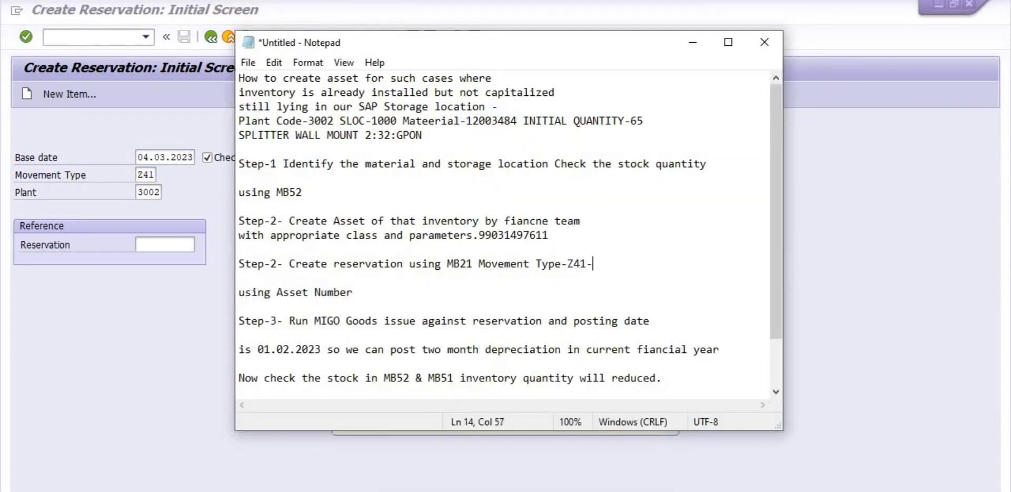
key("ctrl+v")
key("shift+Up")
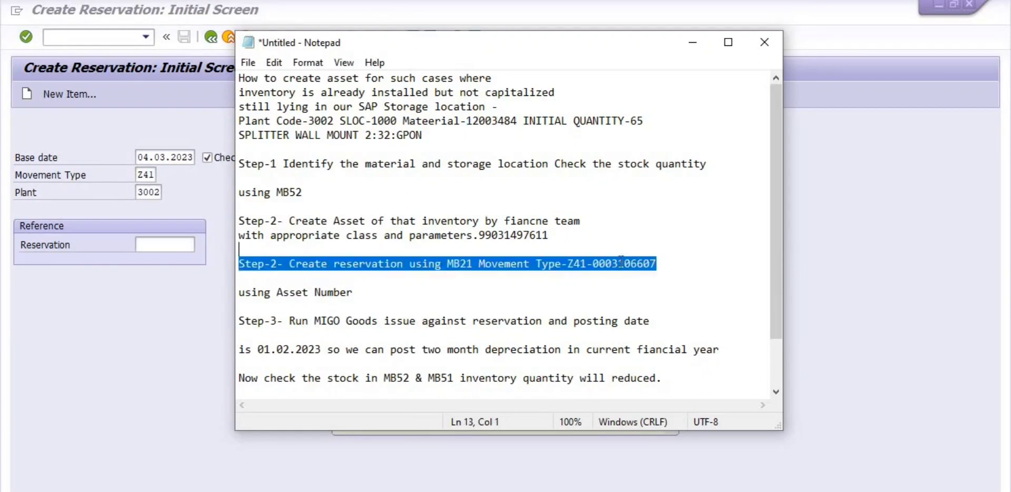
left_click_drag(656, 264, 613, 265)
key("ctrl+c")
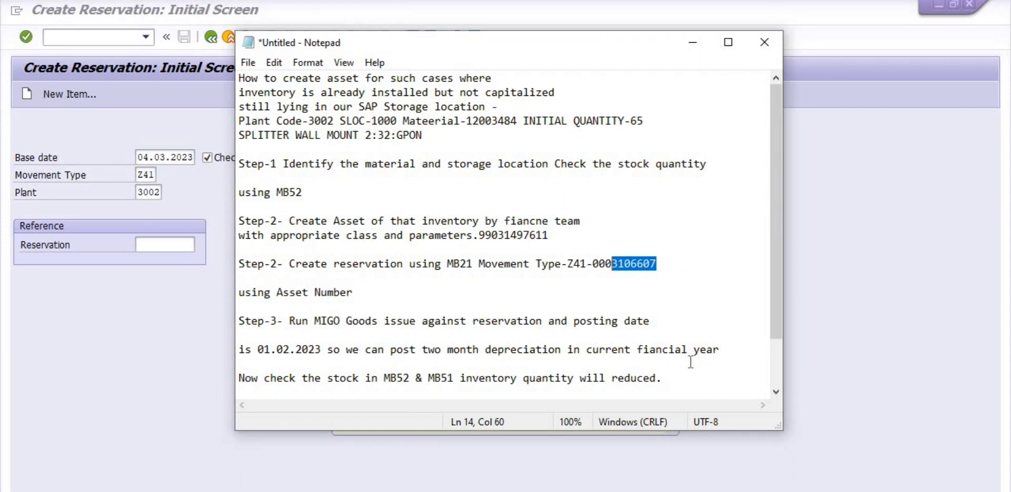
left_click(693, 42)
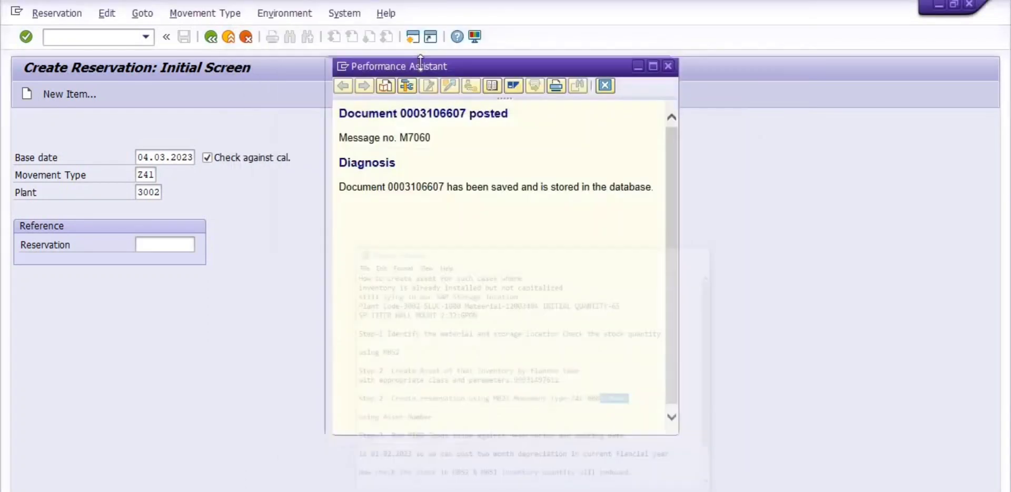
Run MIGO against reservation 3106607 to load the SPLITTER WALL MOUNT 2:32:GPON item.
left_click(638, 66)
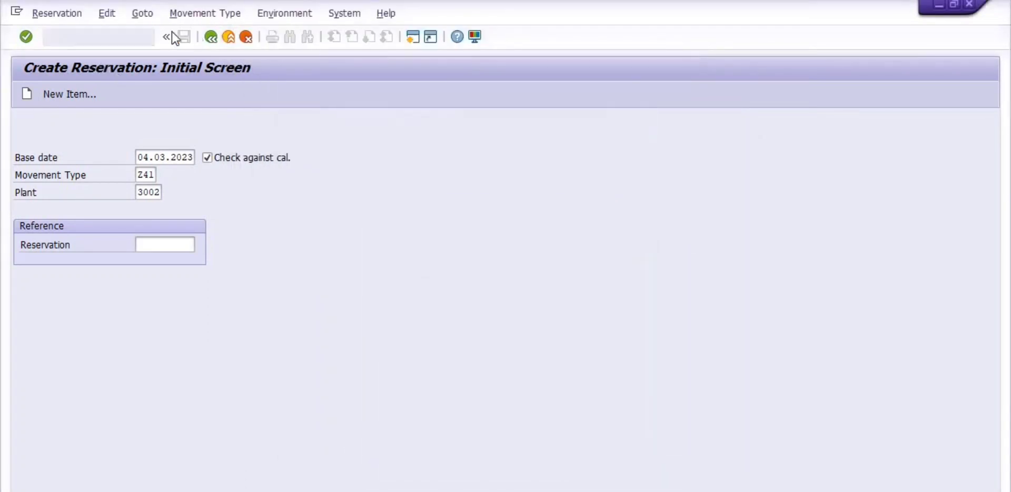
left_click(86, 37)
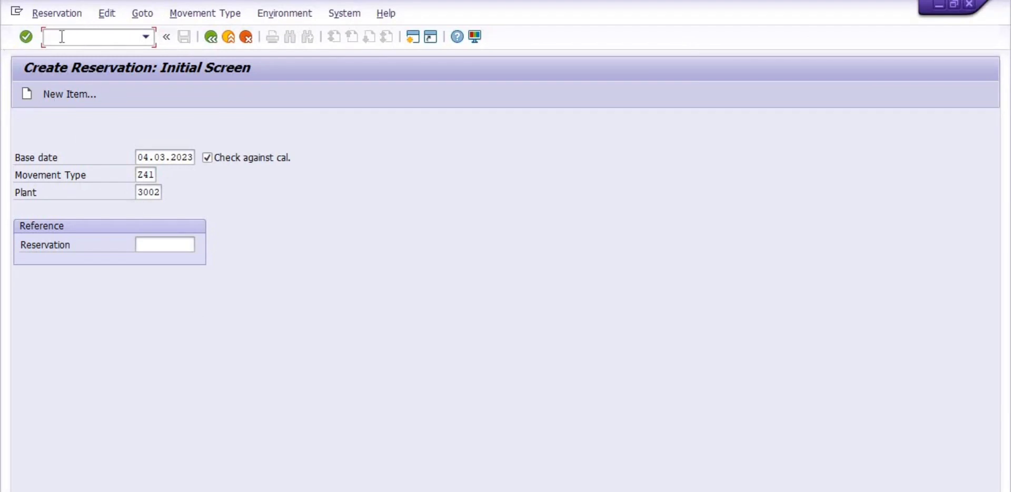
left_click(211, 42)
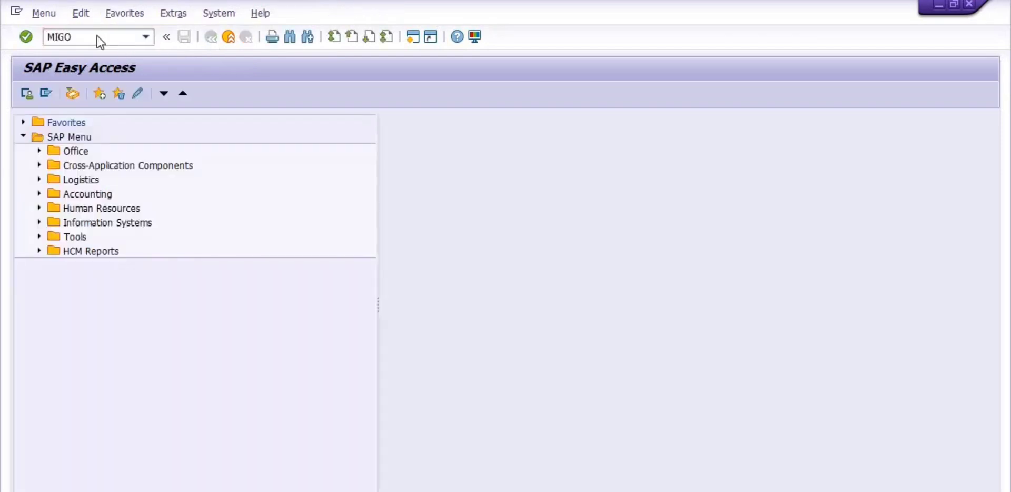
key("Return")
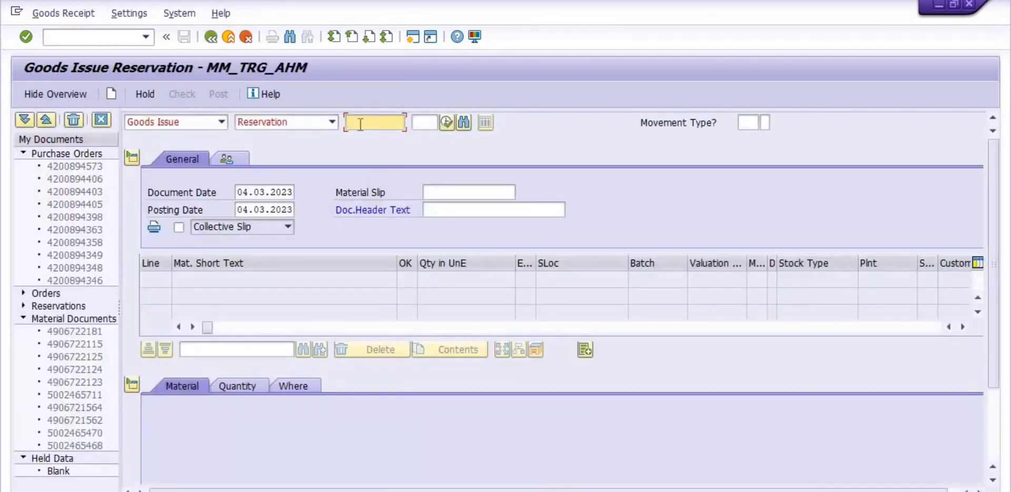
key("ctrl+v")
key("Return")
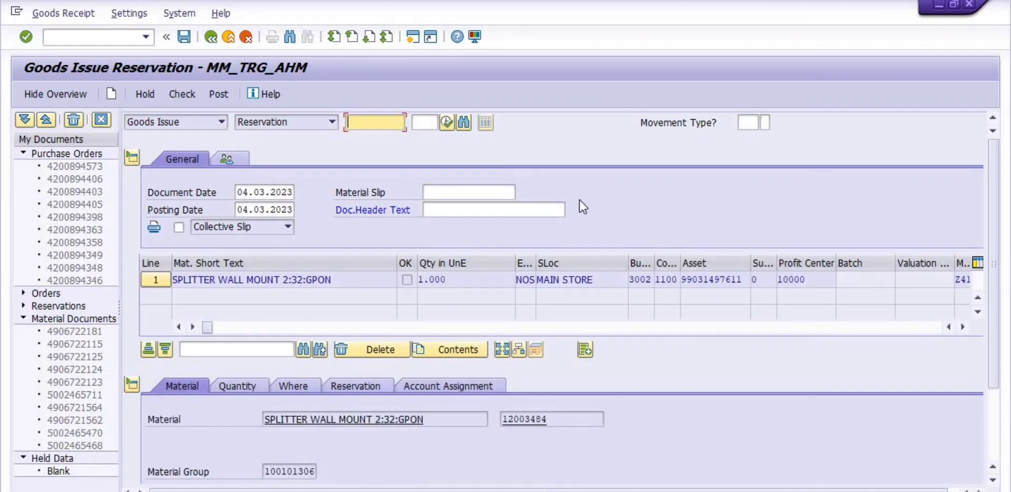
Enter header text GI INVENTORY TO ASSET and copy the splitter description from the notes.
left_click(438, 209)
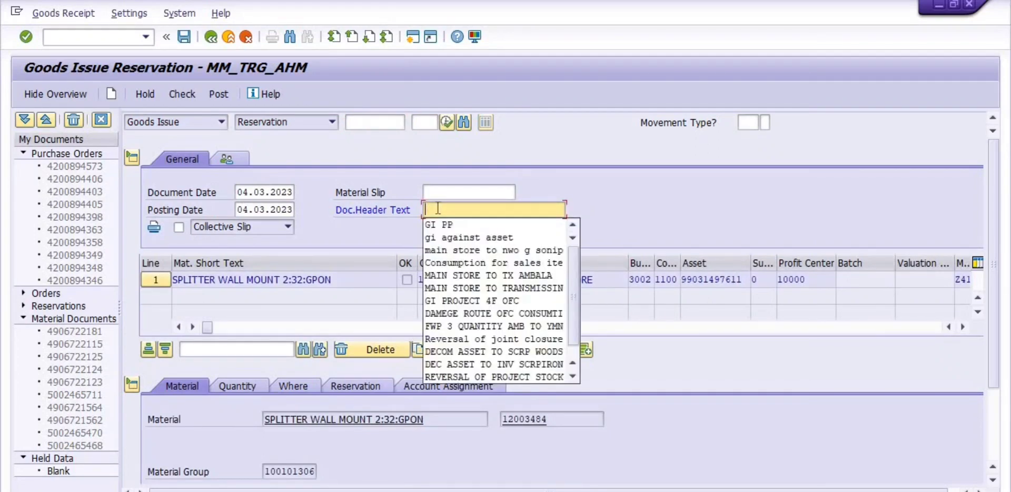
type("GI I")
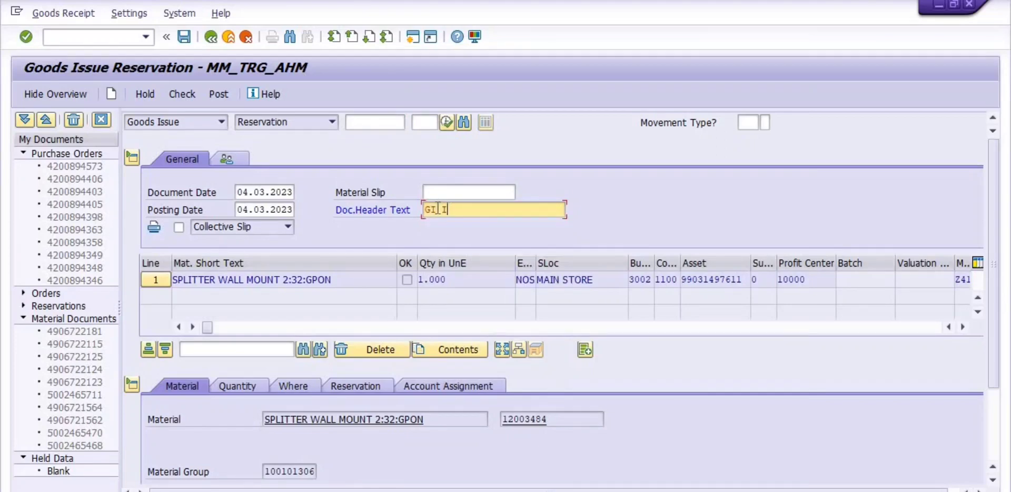
type("NVENTORY TO ASSET")
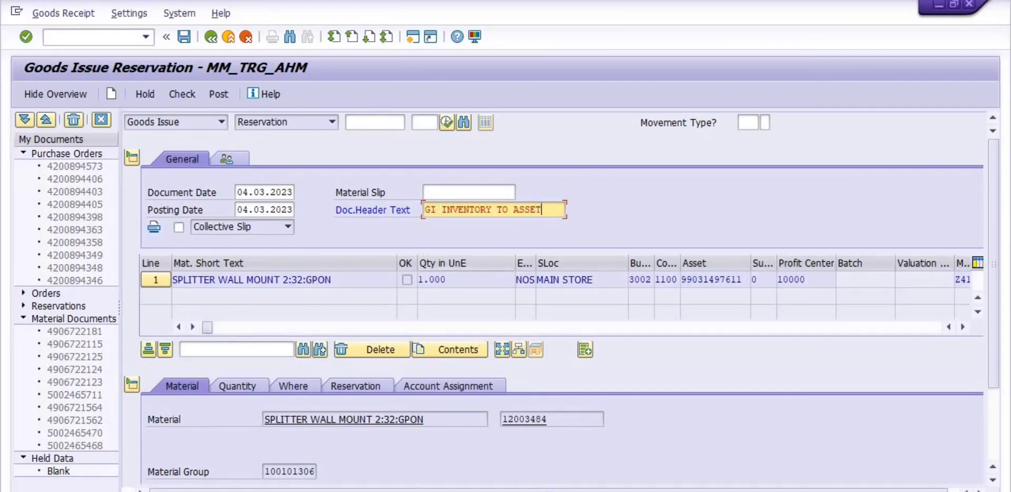
left_click(591, 453)
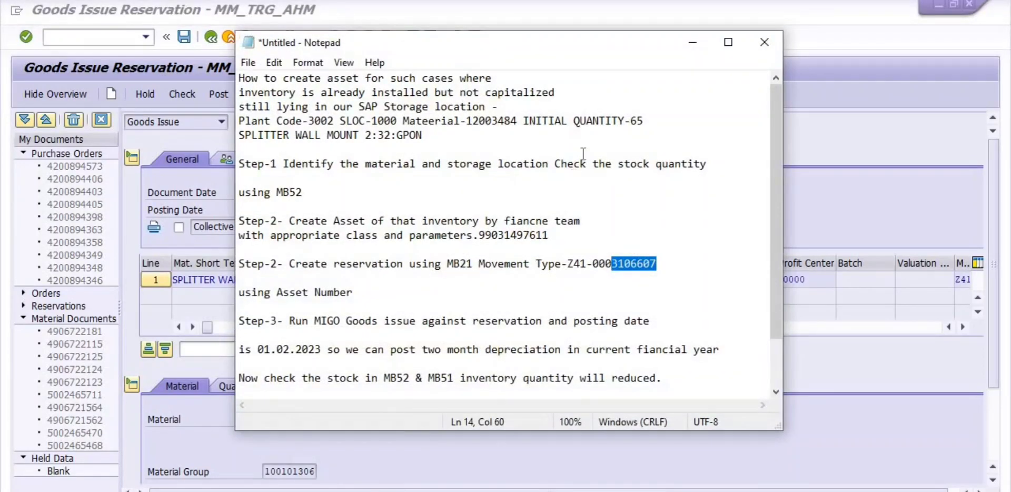
left_click_drag(422, 135, 232, 134)
key("ctrl+c")
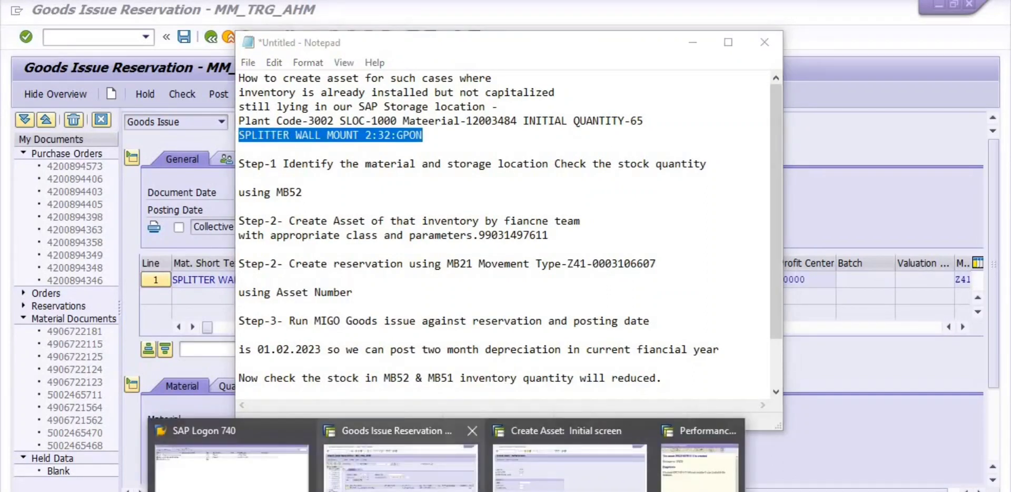
left_click(358, 461)
Set item text SPLITTER WALL MOUNT 2:32:GPON and material slip GI INTO ASSET.
left_click(296, 386)
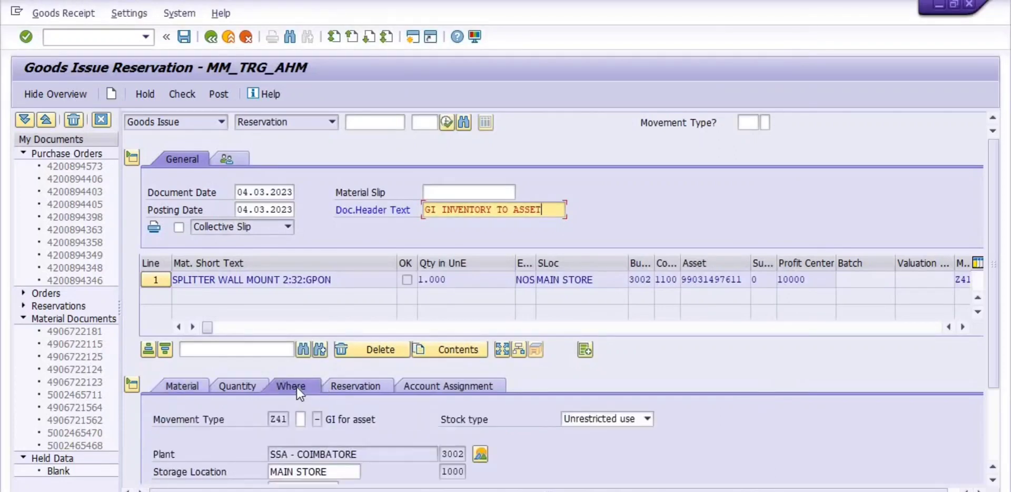
scroll(417, 423, "down", 1)
scroll(417, 423, "down", 5)
left_click(321, 437)
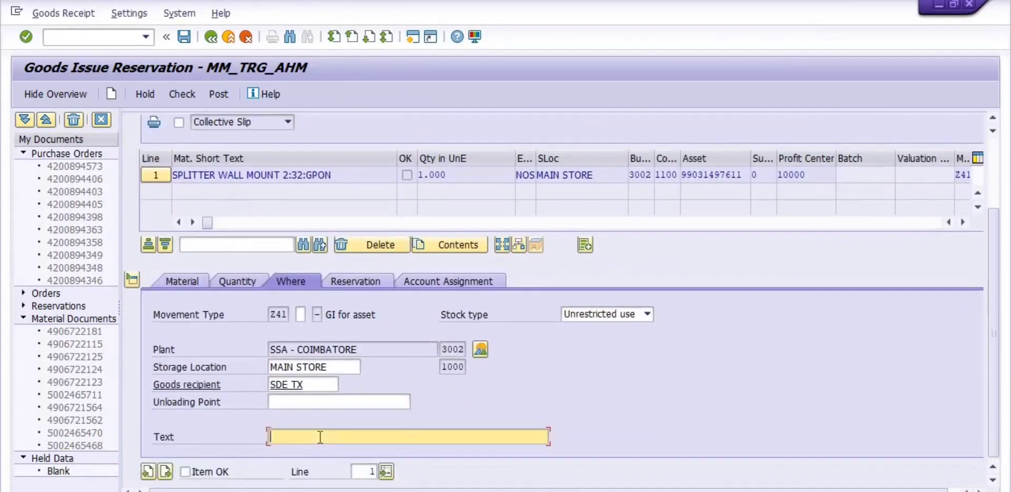
key("ctrl+v")
scroll(488, 317, "up", 6)
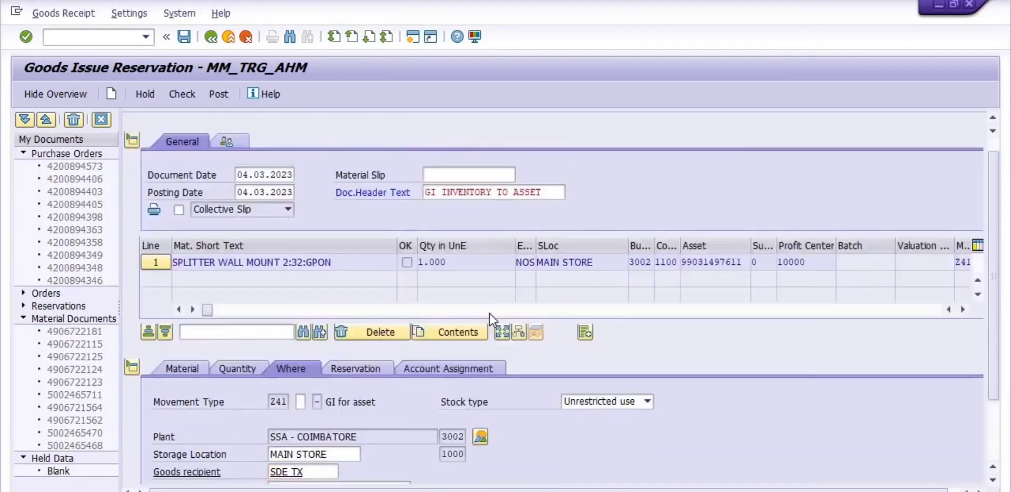
left_click(444, 194)
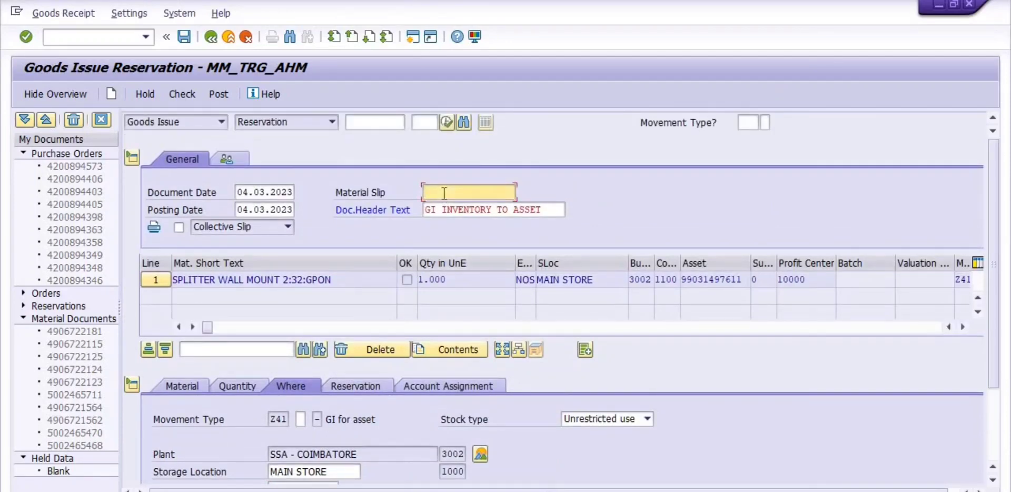
type("GI")
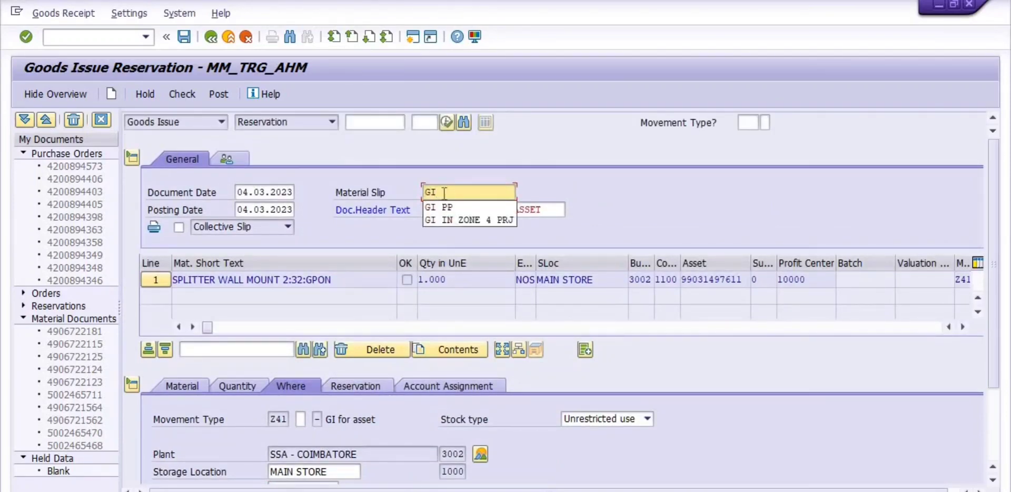
type(" INTO ASSET")
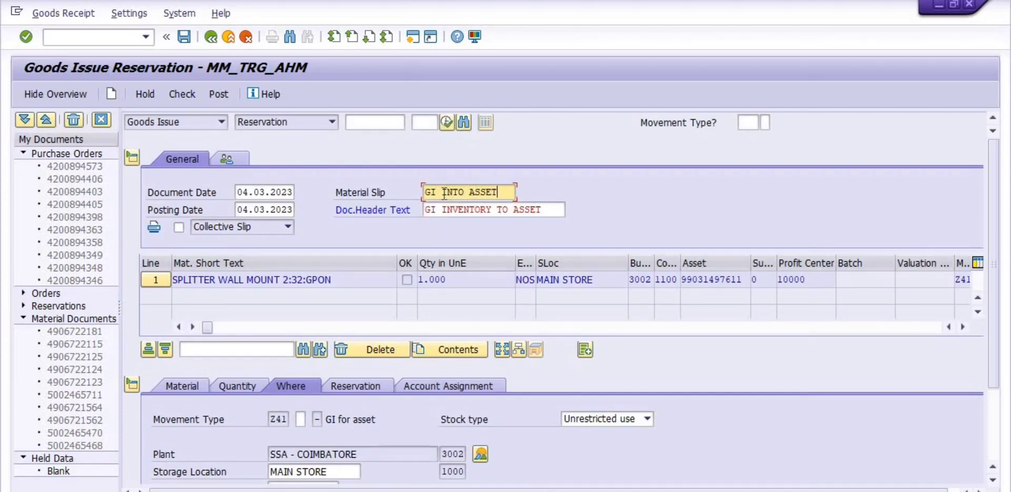
scroll(460, 198, "down", 3)
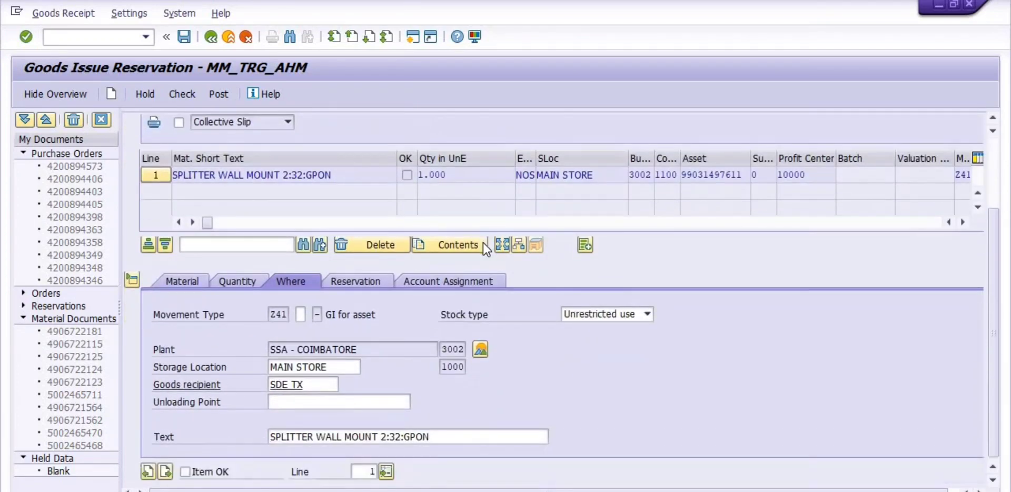
scroll(370, 187, "up", 3)
Set both document date and posting date to 01.02.2023 from the field history.
left_click(294, 193)
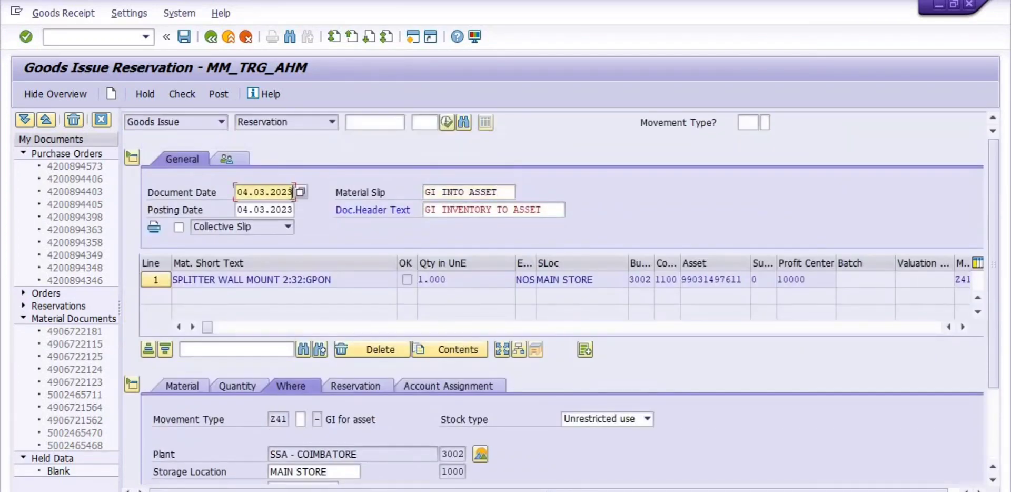
key("BackSpace")
key("BackSpace")
key("BackSpace")
key("BackSpace")
key("BackSpace")
key("BackSpace")
key("BackSpace")
key("BackSpace")
key("BackSpace")
key("BackSpace")
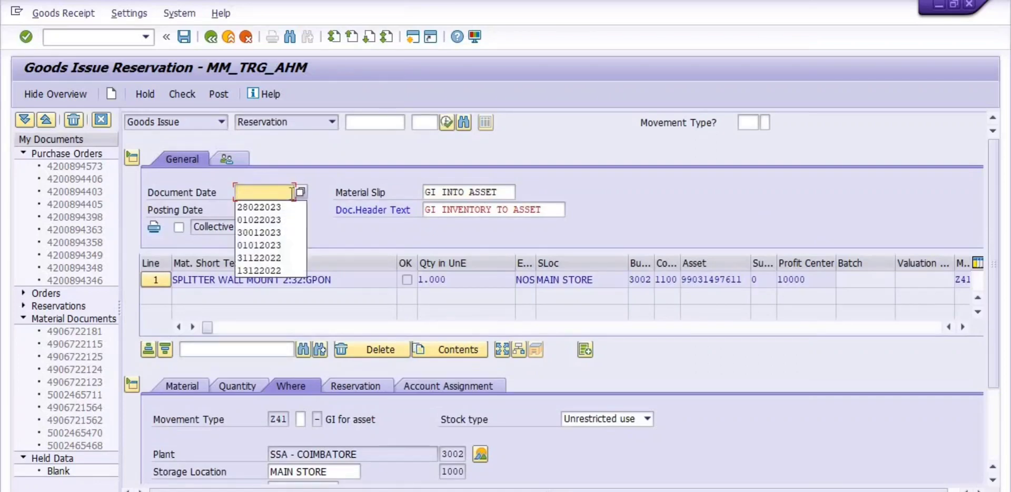
key("Down")
key("Down")
key("Down")
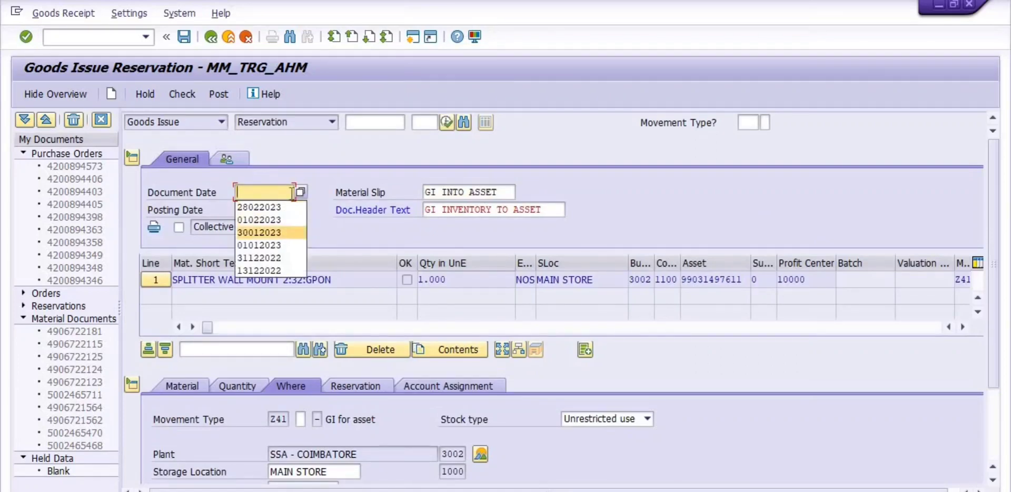
key("Up")
key("Return")
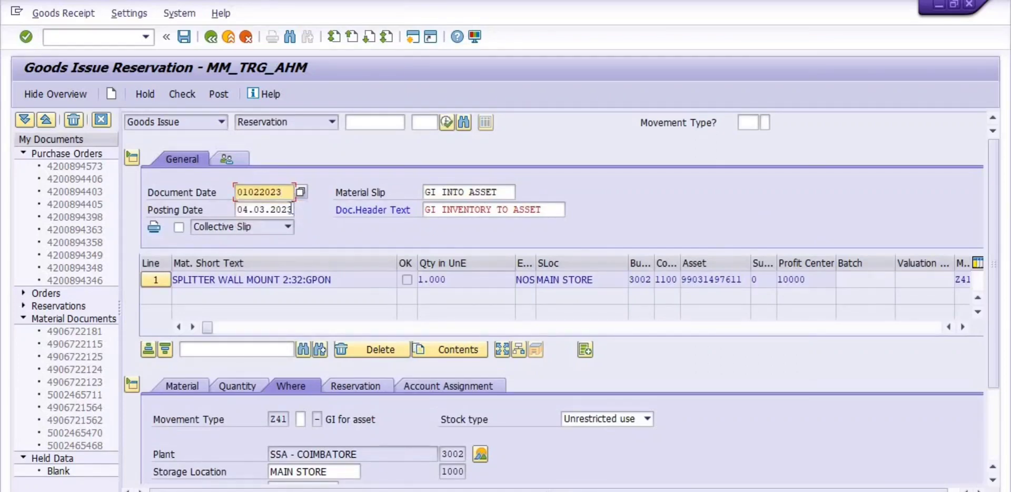
left_click(292, 209)
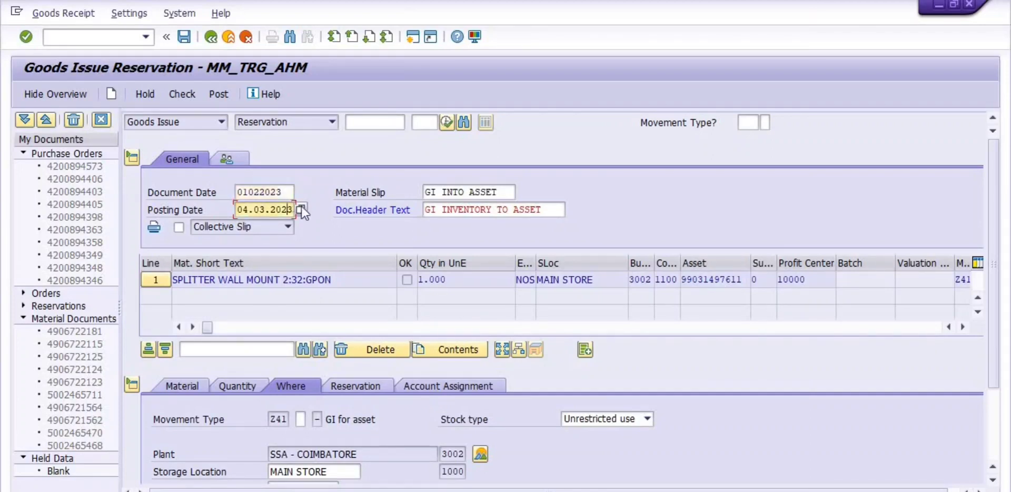
key("BackSpace")
key("BackSpace")
key("BackSpace")
key("BackSpace")
key("BackSpace")
key("BackSpace")
key("BackSpace")
key("BackSpace")
key("BackSpace")
key("Down")
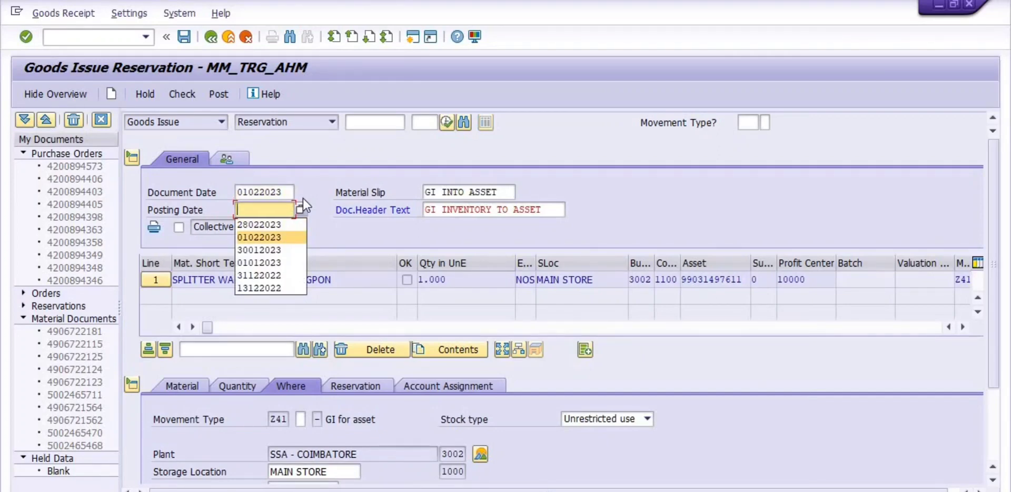
key("Return")
key("Return")
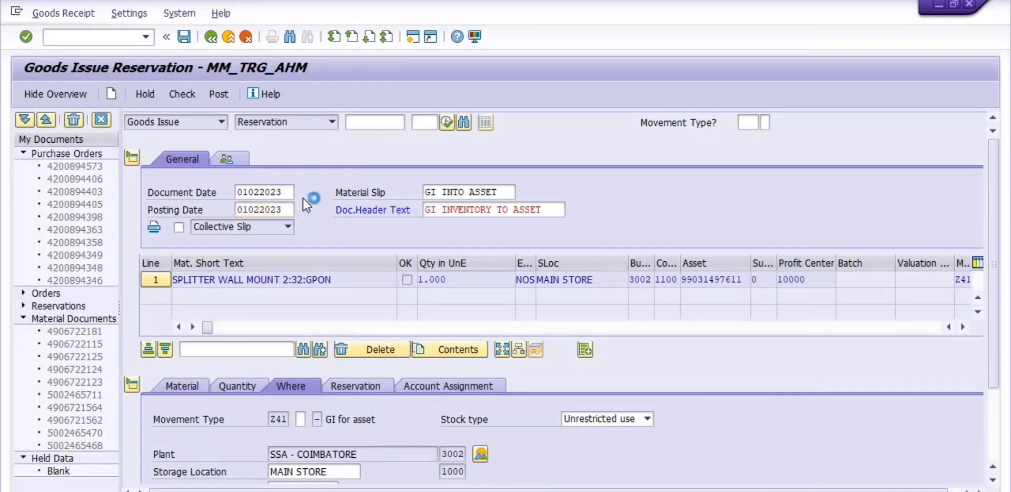
Switch on collective slip printing for the goods issue.
scroll(577, 203, "down", 3)
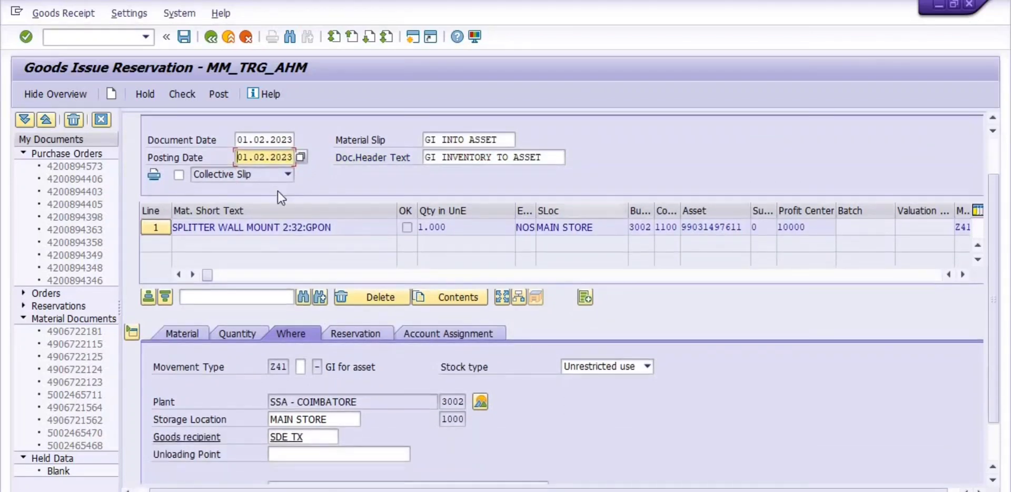
left_click(179, 227)
scroll(220, 194, "up", 3)
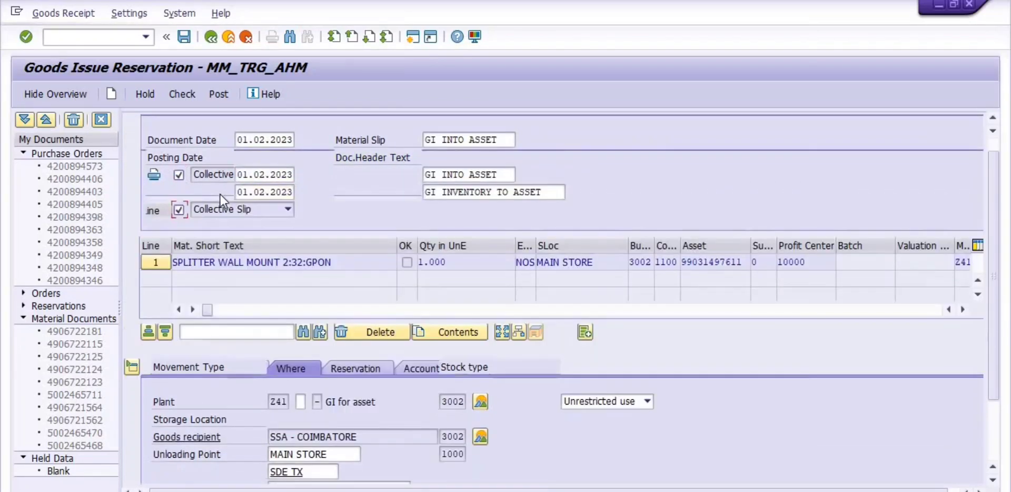
scroll(385, 195, "down", 6)
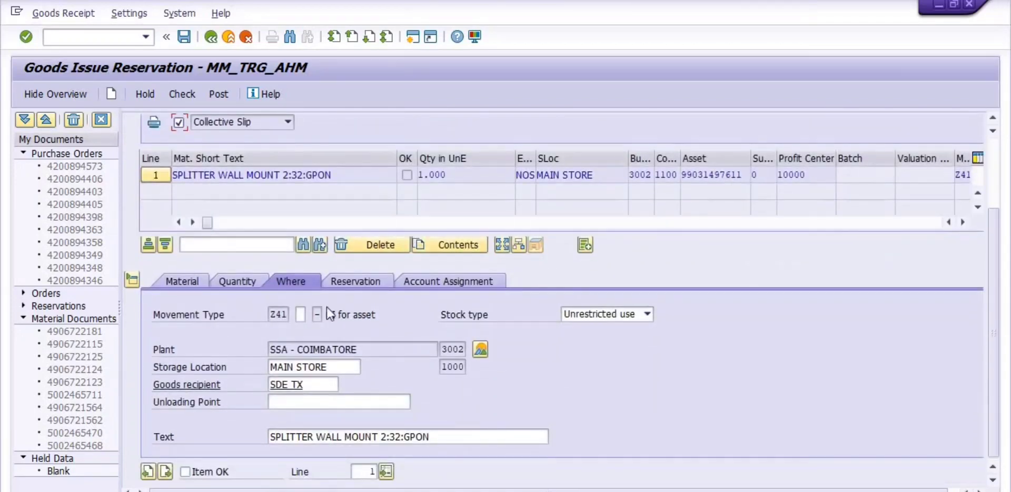
left_click(185, 472)
scroll(251, 385, "up", 3)
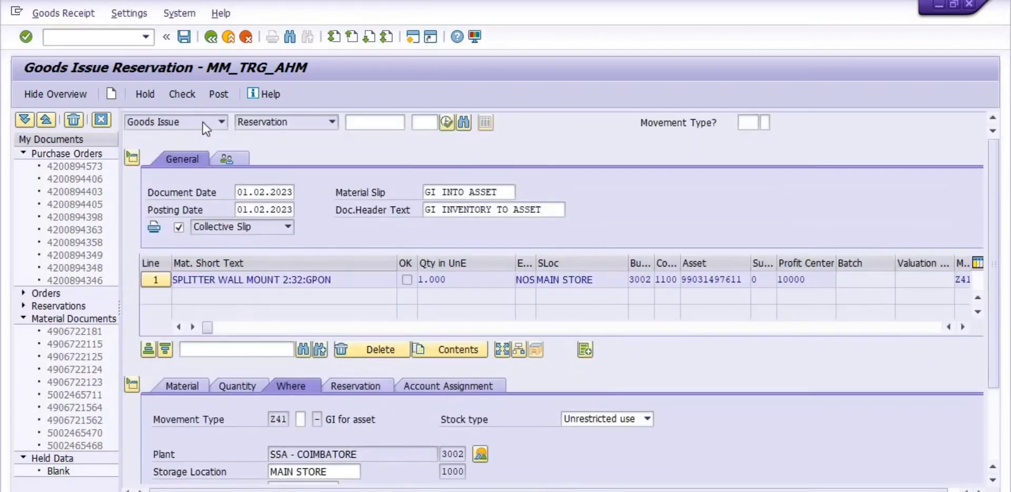
left_click(185, 96)
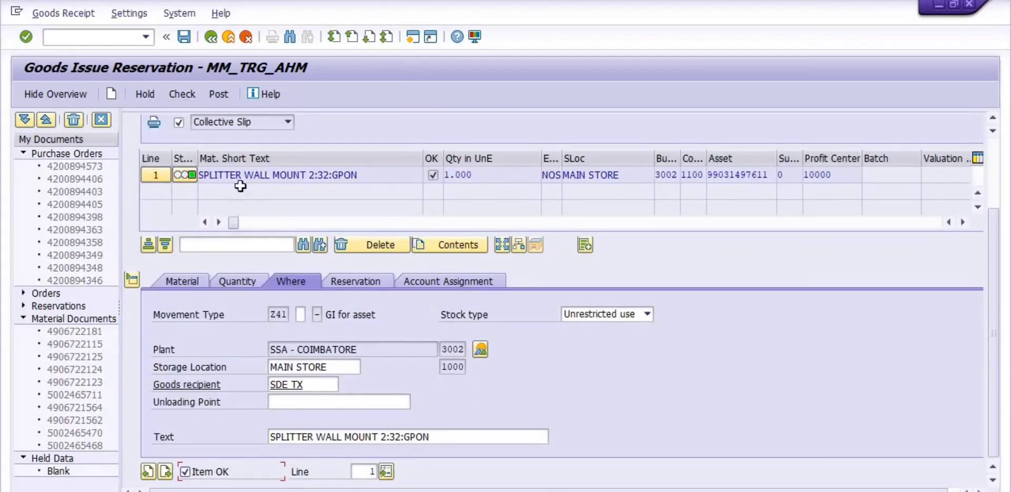
scroll(242, 181, "up", 3)
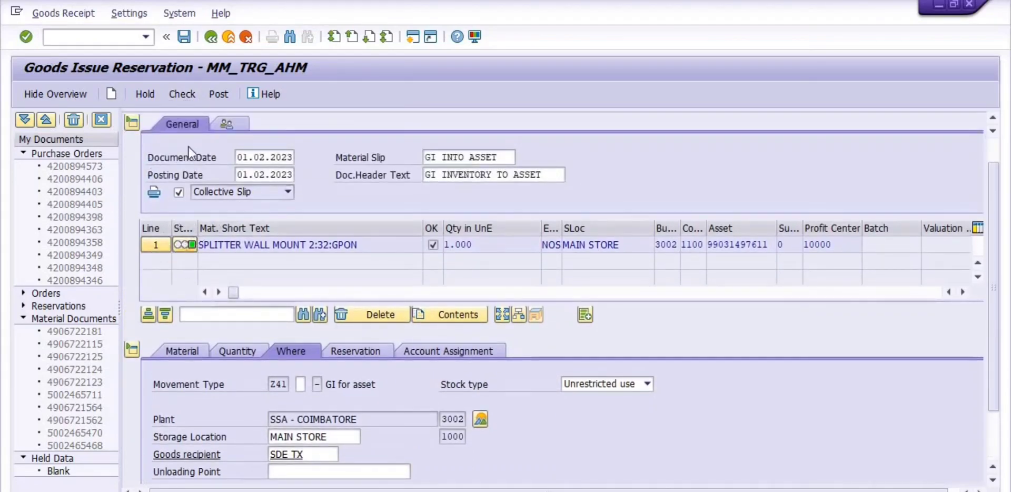
left_click(182, 41)
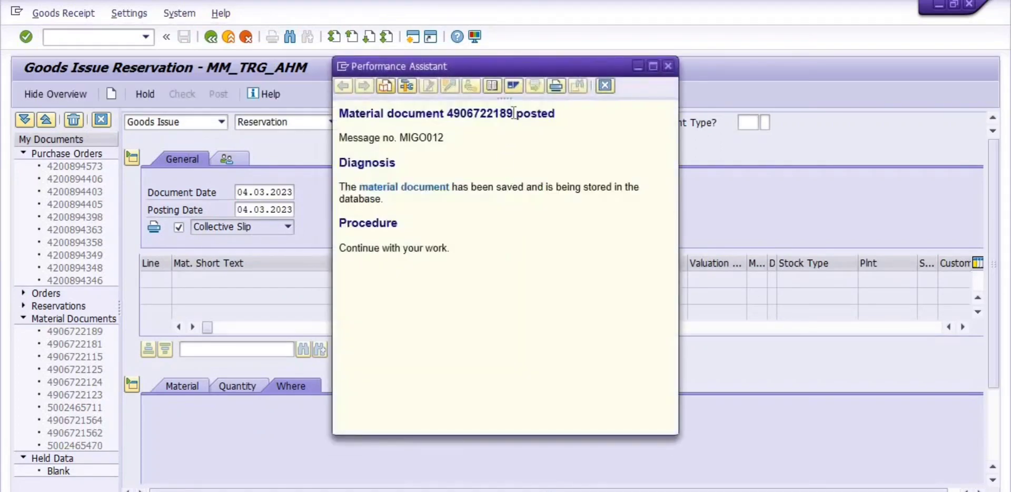
double_click(462, 113)
key("ctrl+c")
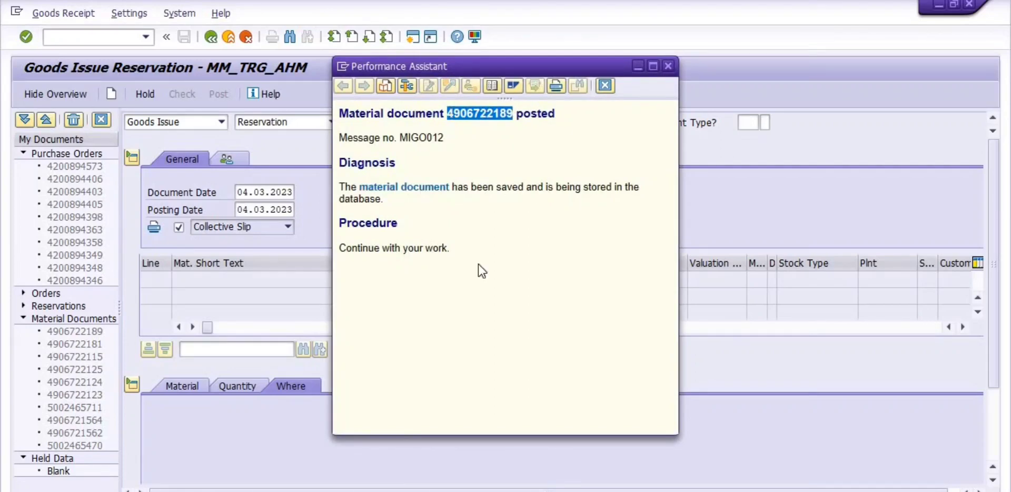
left_click(590, 458)
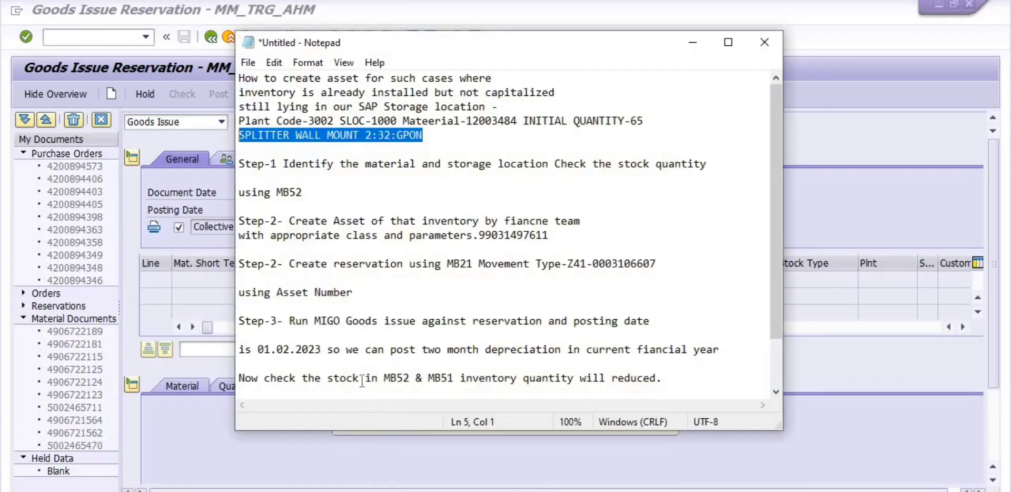
left_click(668, 317)
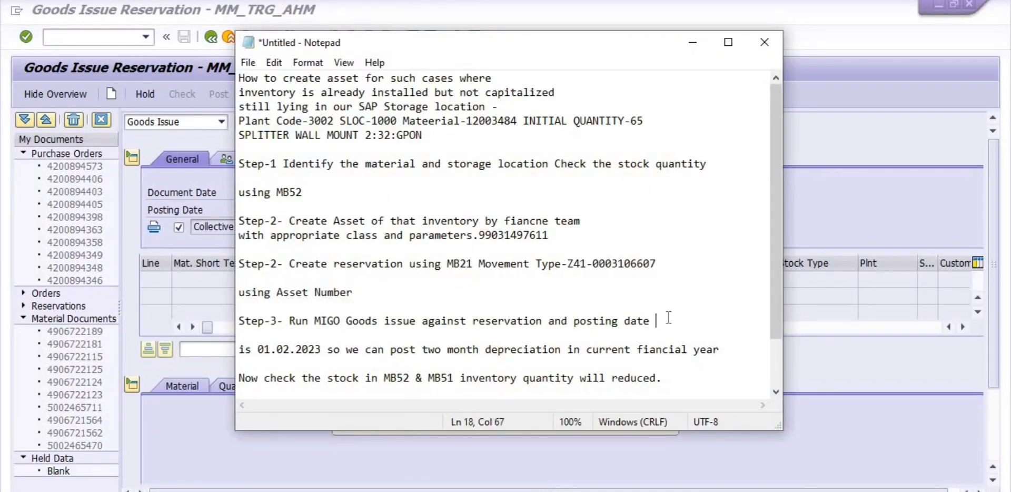
key("ctrl+v")
scroll(641, 319, "down", 1)
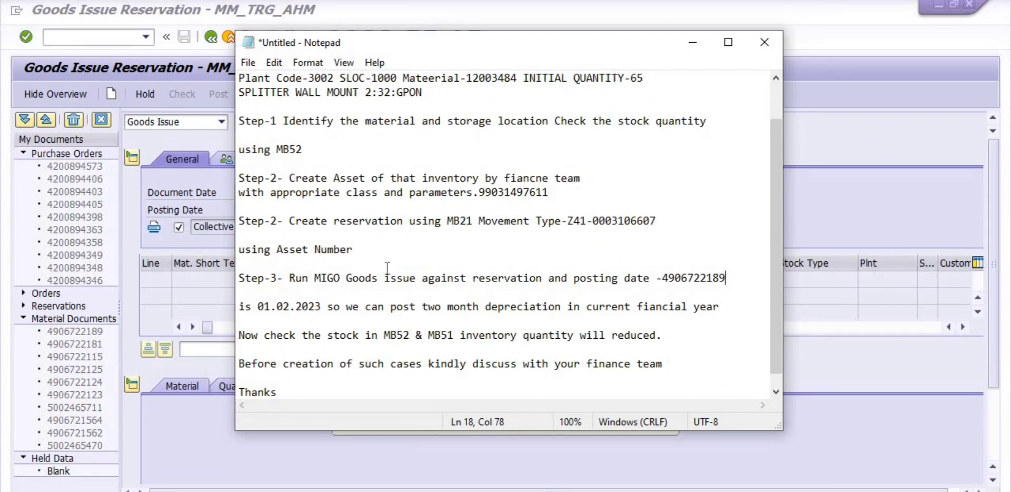
Close the posting message and go back to the SAP Easy Access menu.
left_click(694, 43)
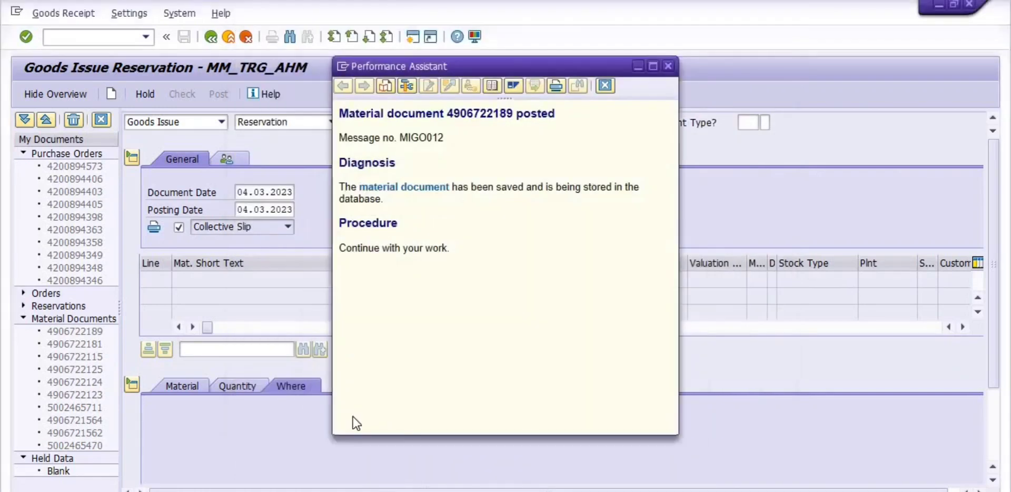
left_click(638, 66)
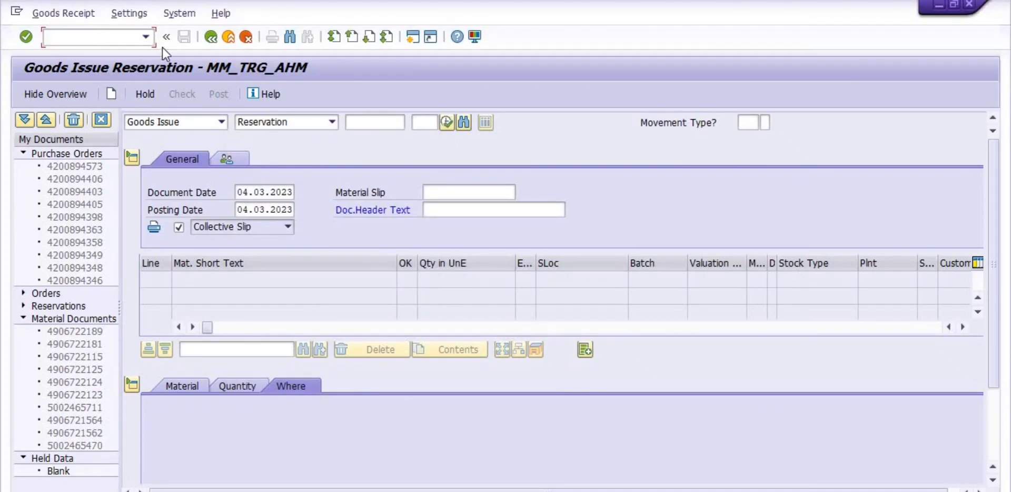
left_click(207, 42)
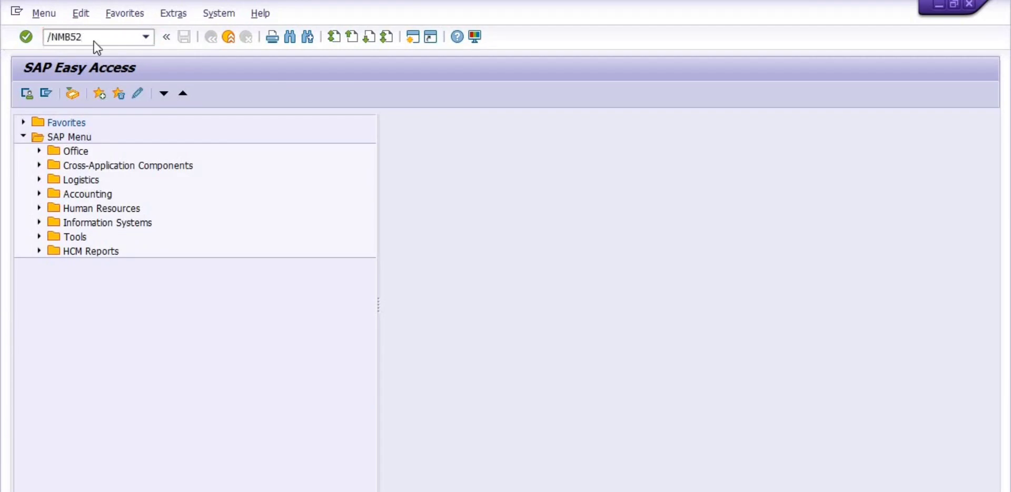
key("Return")
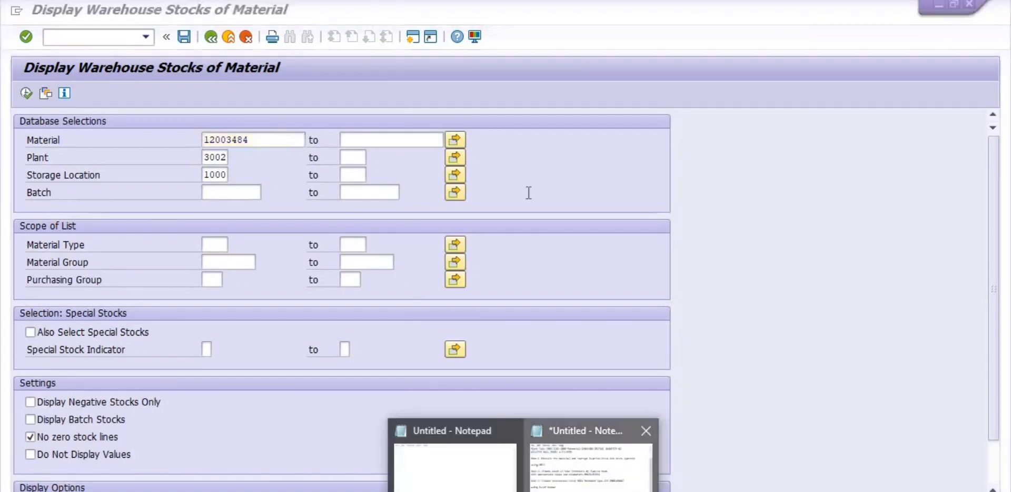
left_click(592, 459)
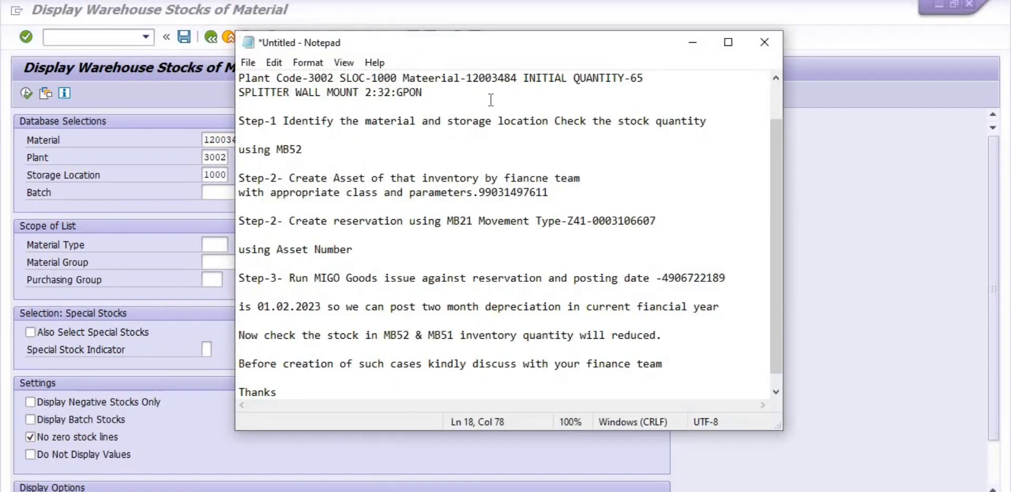
left_click(694, 45)
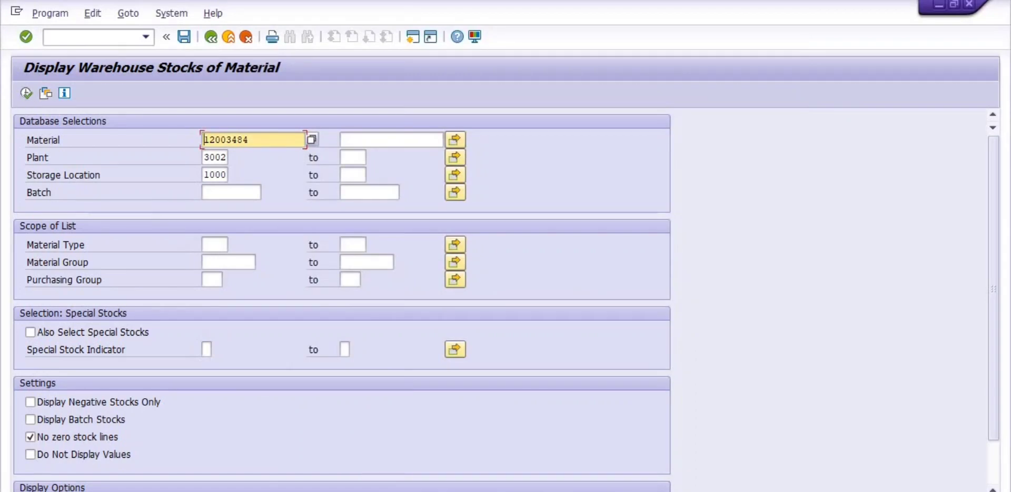
left_click(592, 458)
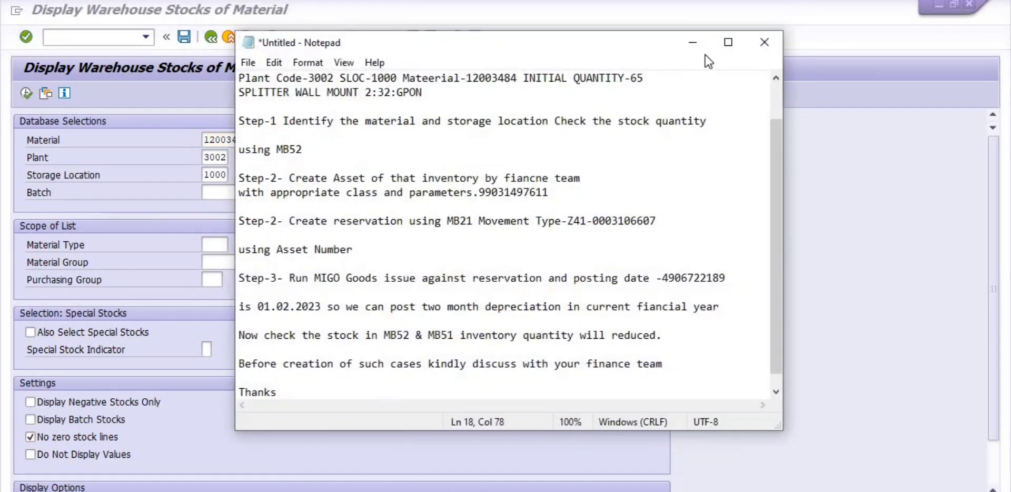
left_click(693, 42)
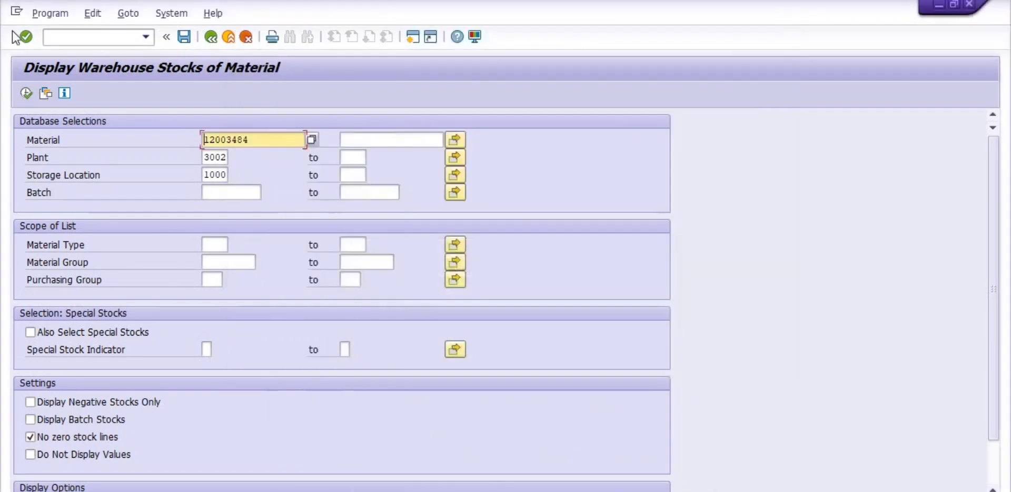
left_click(28, 93)
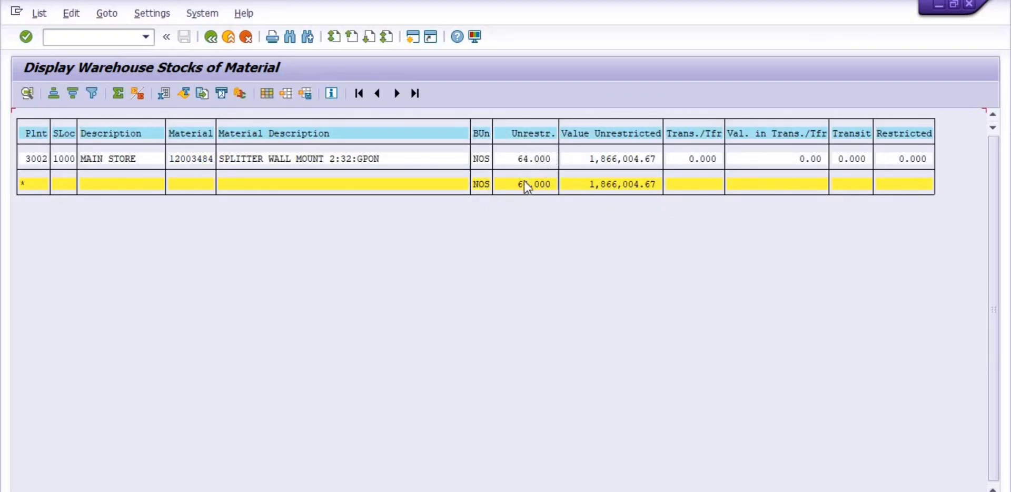
left_click(211, 38)
left_click(211, 38)
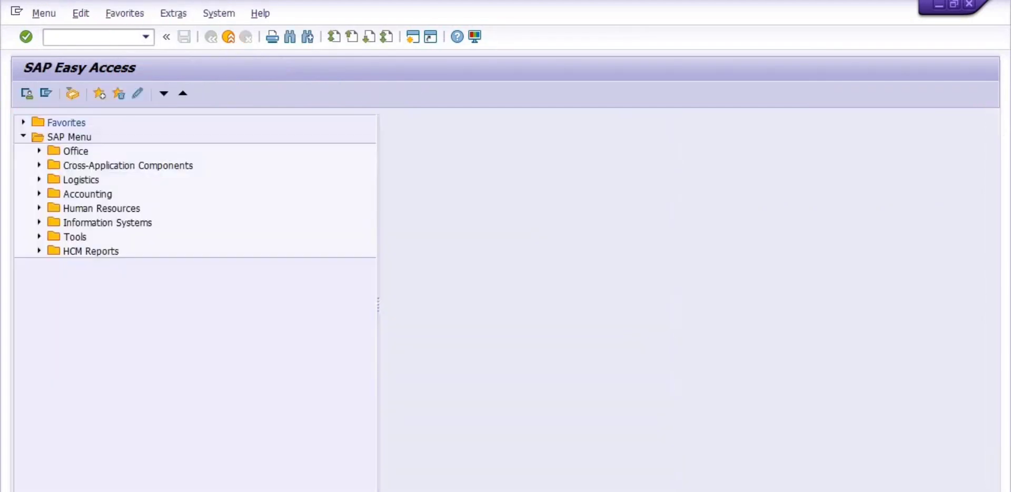
Add an AR02 line to the step notes below the stock check line.
left_click(602, 474)
scroll(421, 377, "down", 1)
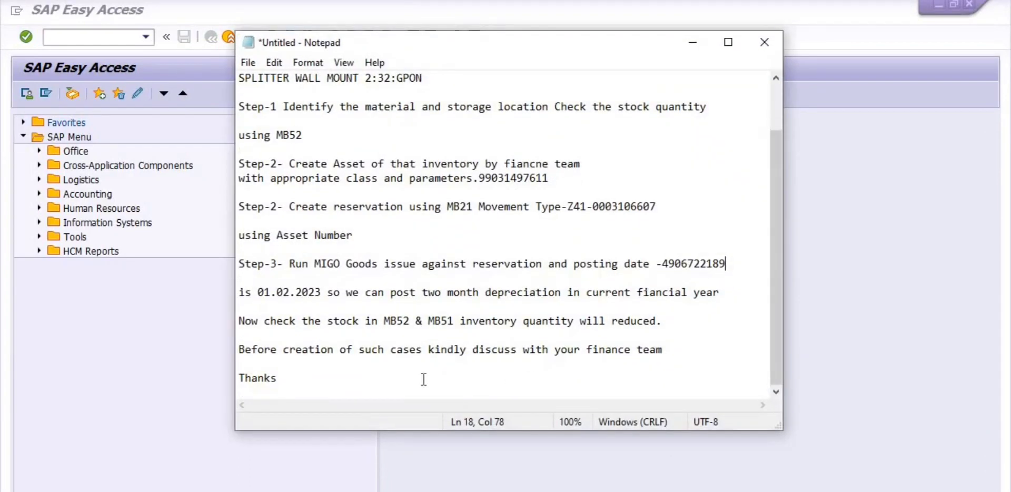
left_click(680, 321)
key("Return")
key("Return")
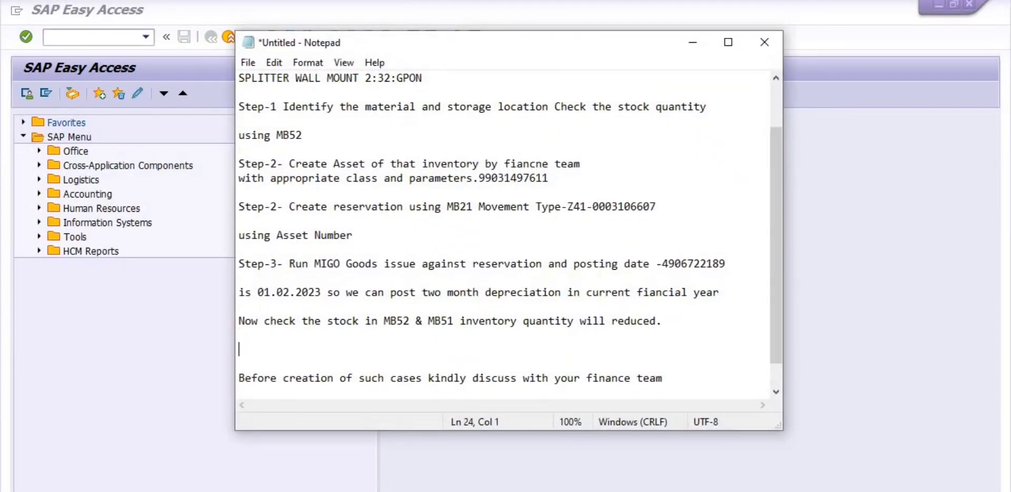
type("AR02-")
Leave Create Asset for the SAP Easy Access menu and ready the command field.
left_click(693, 42)
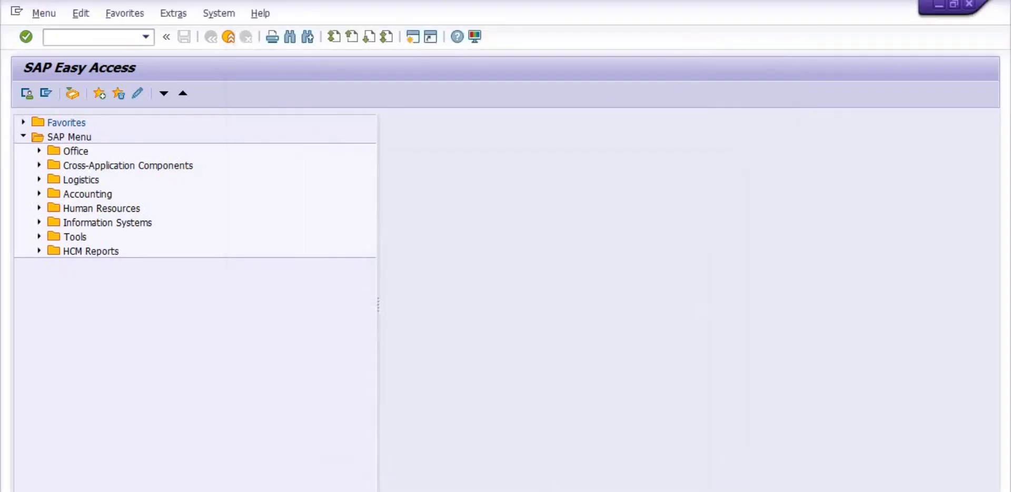
mouse_move(590, 464)
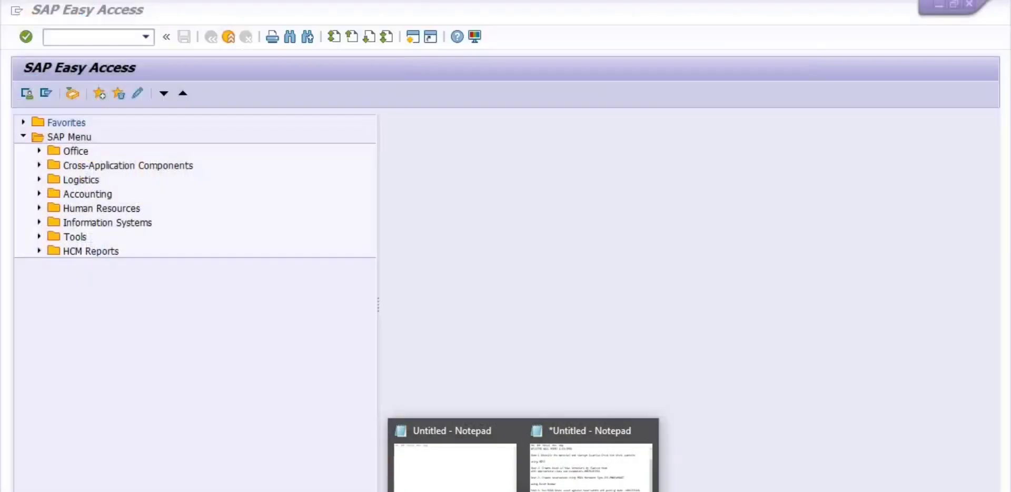
mouse_move(446, 489)
left_click(570, 466)
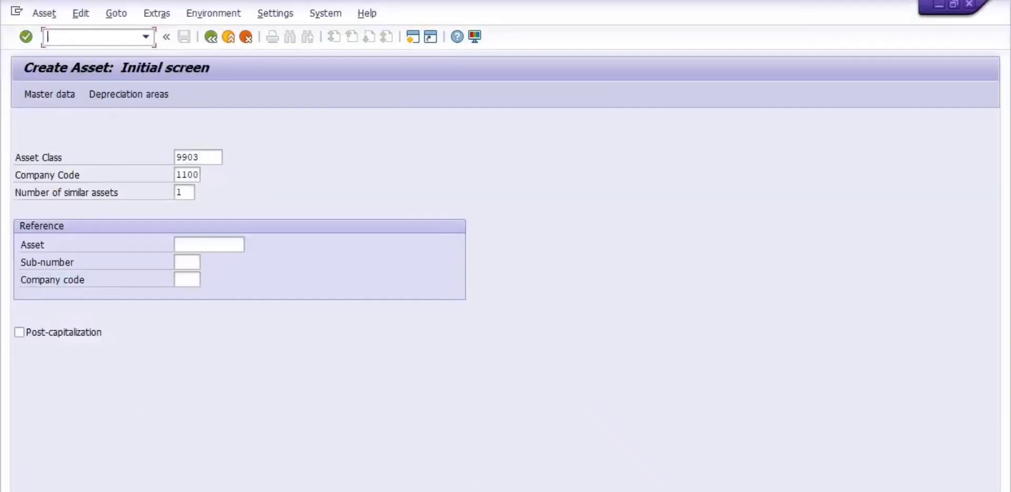
left_click(395, 464)
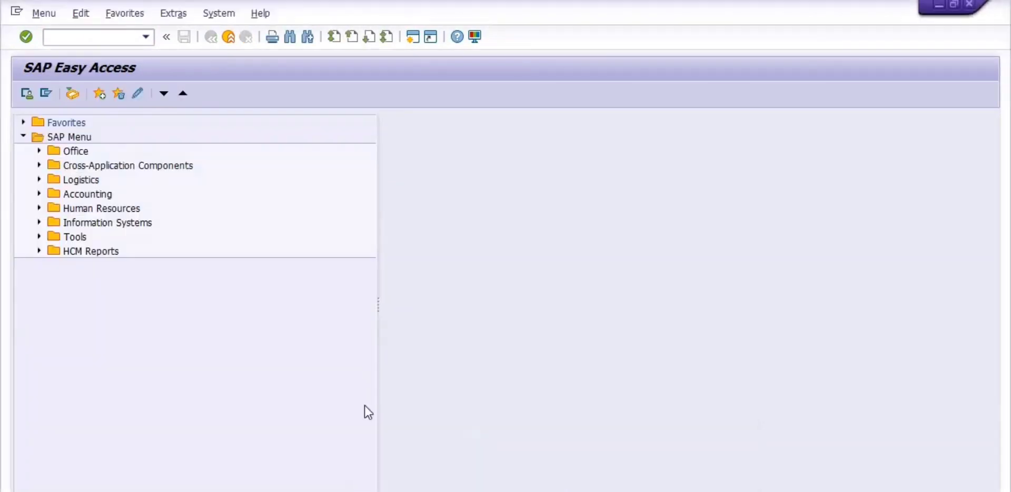
left_click(77, 35)
type("AR02")
key("Return")
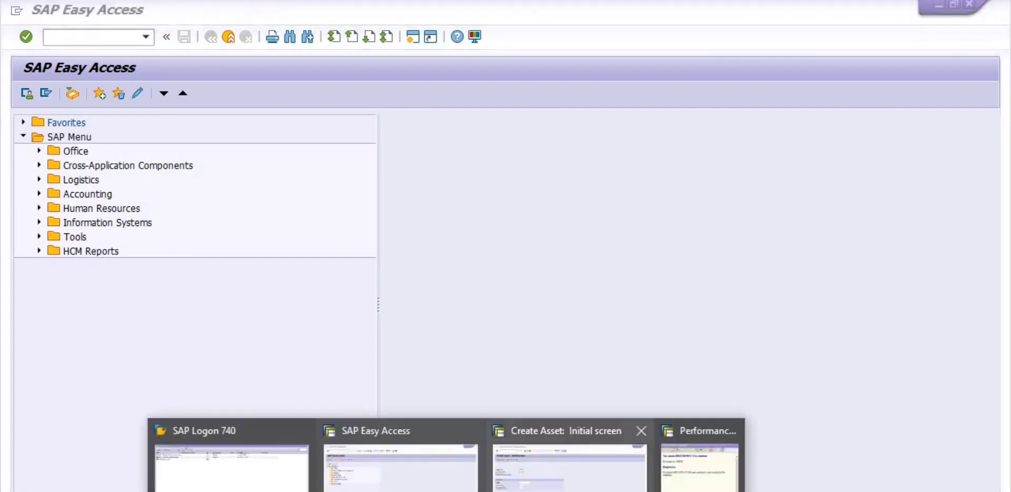
left_click(568, 463)
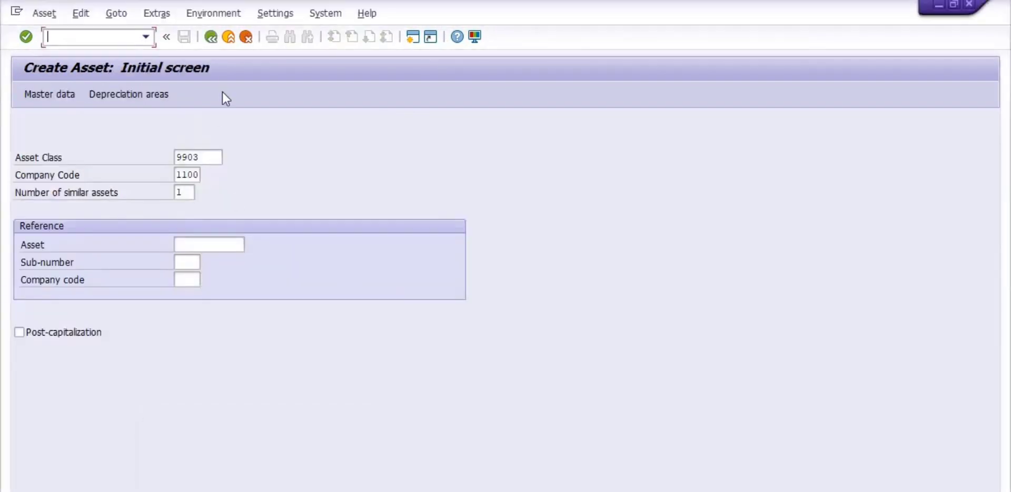
left_click(211, 37)
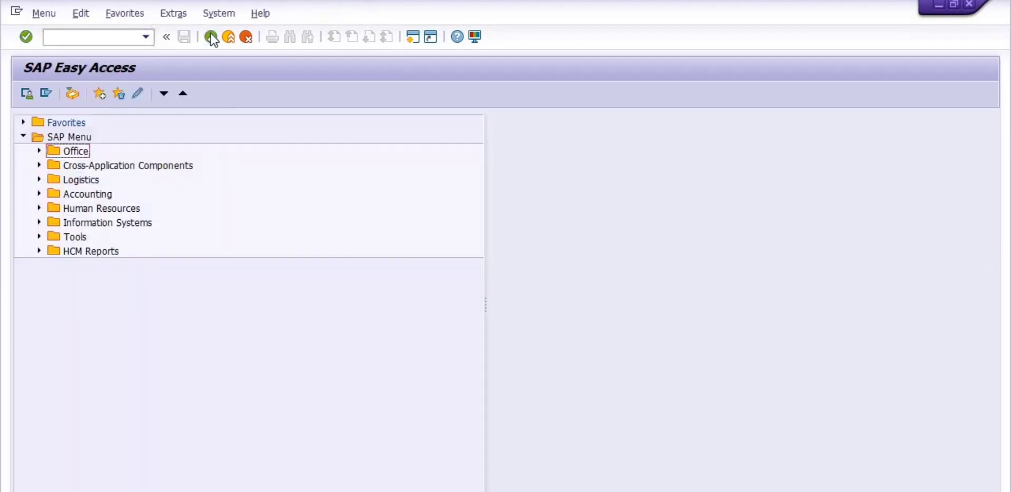
left_click(86, 32)
Open AR02 and paste the new asset number from the notes into Asset number.
type("AR0")
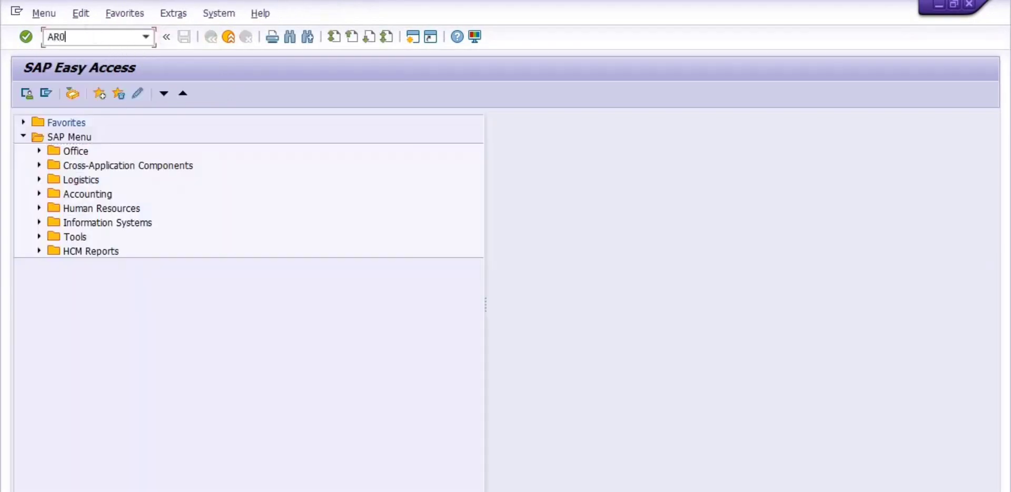
type("2")
key("Return")
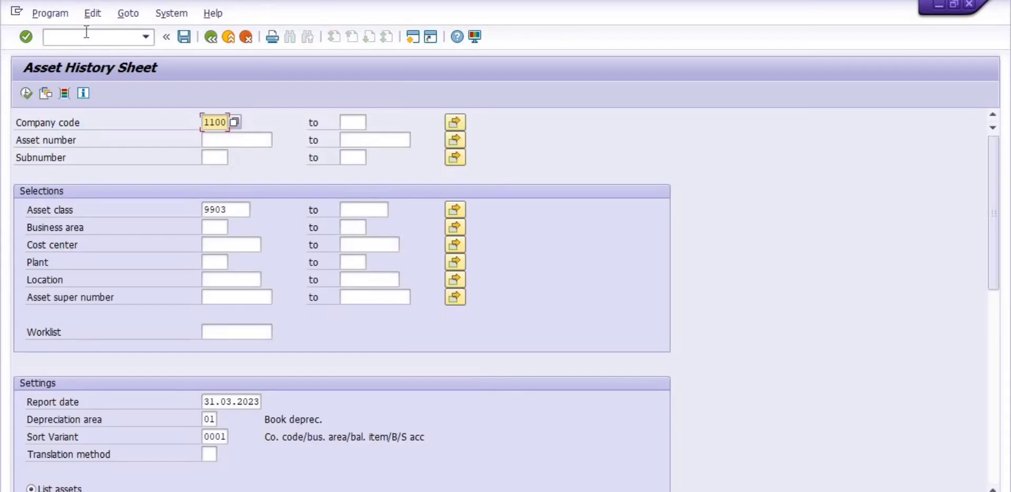
left_click(211, 139)
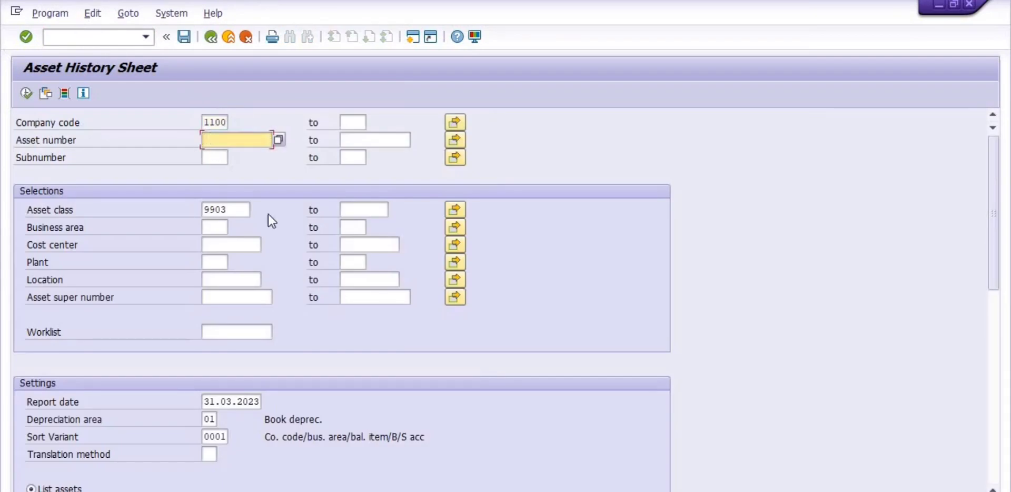
left_click(586, 463)
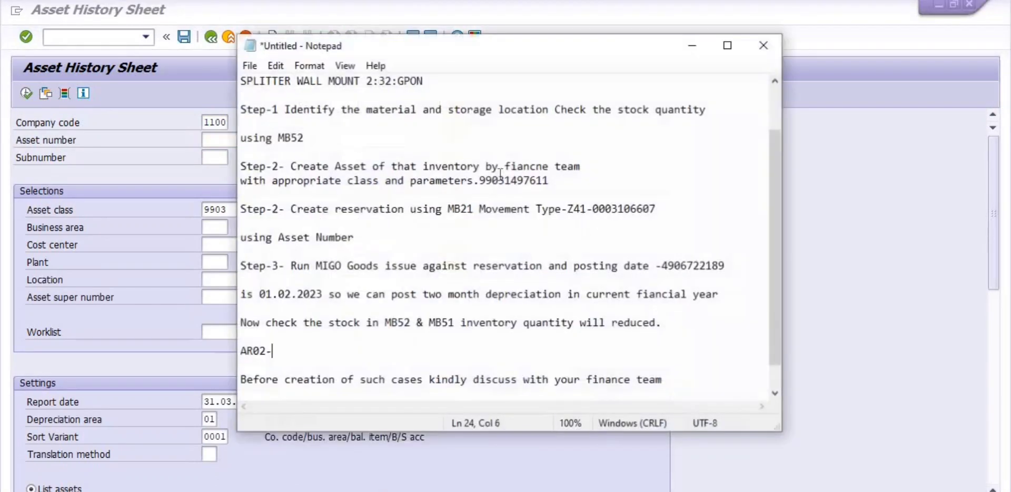
left_click_drag(550, 178, 474, 178)
key("ctrl+c")
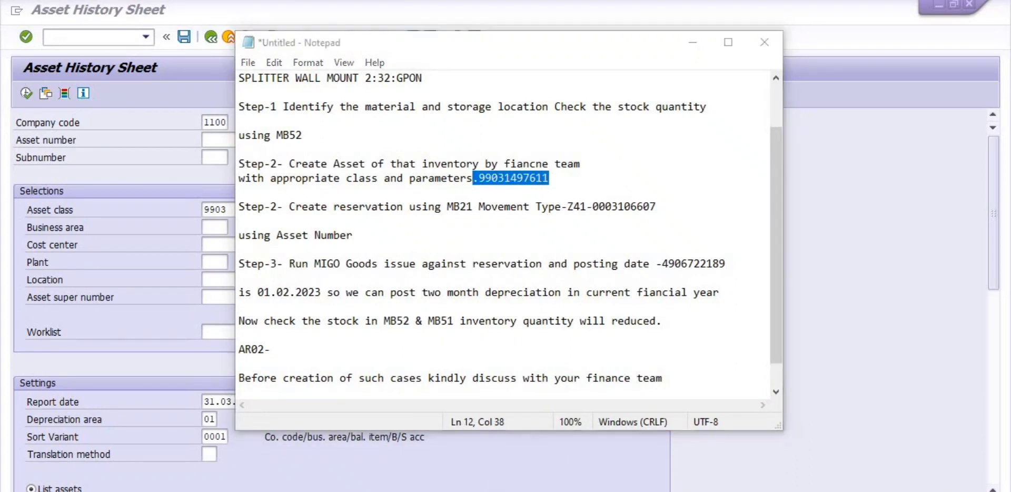
left_click(444, 458)
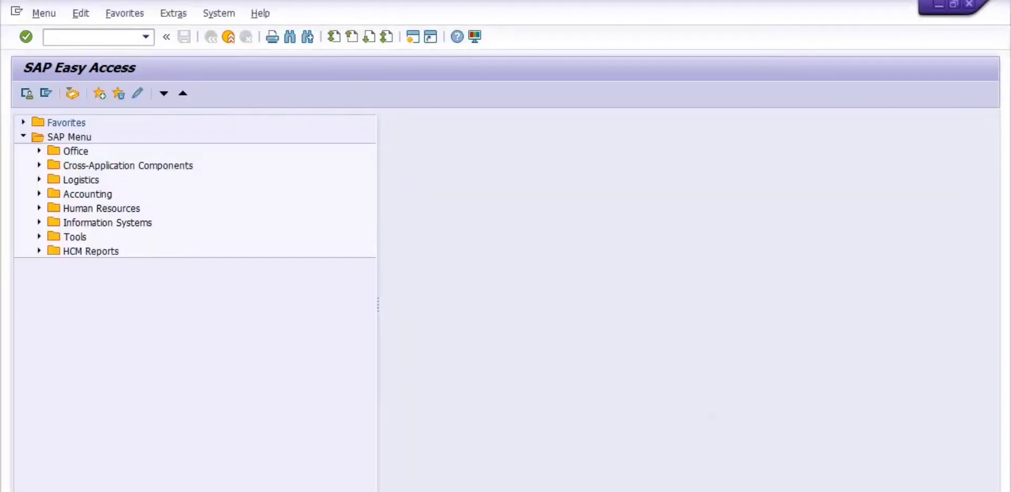
left_click(504, 490)
left_click(216, 141)
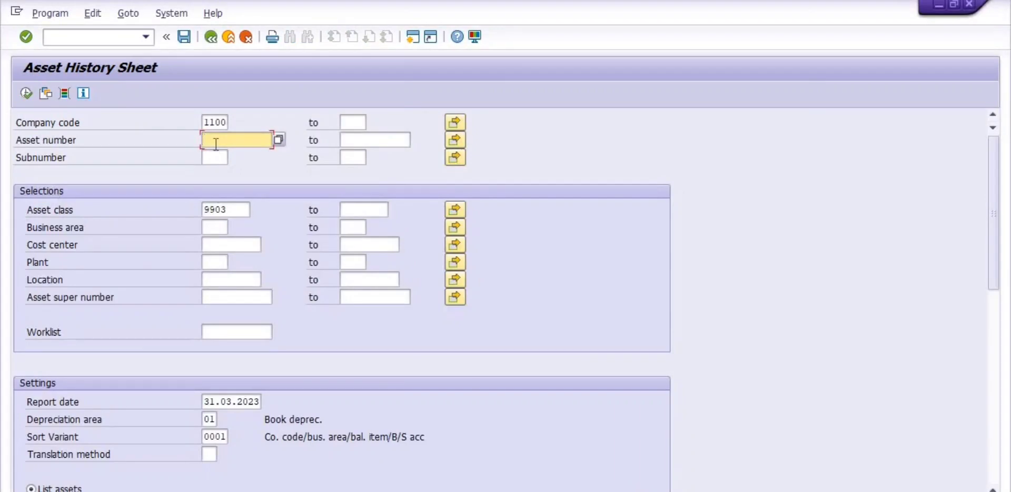
key("ctrl+v")
key("Home")
Execute the history sheet, listing the 29,156.32 acquisition capitalized 01.02.2023.
left_click(993, 295)
scroll(981, 409, "down", 5)
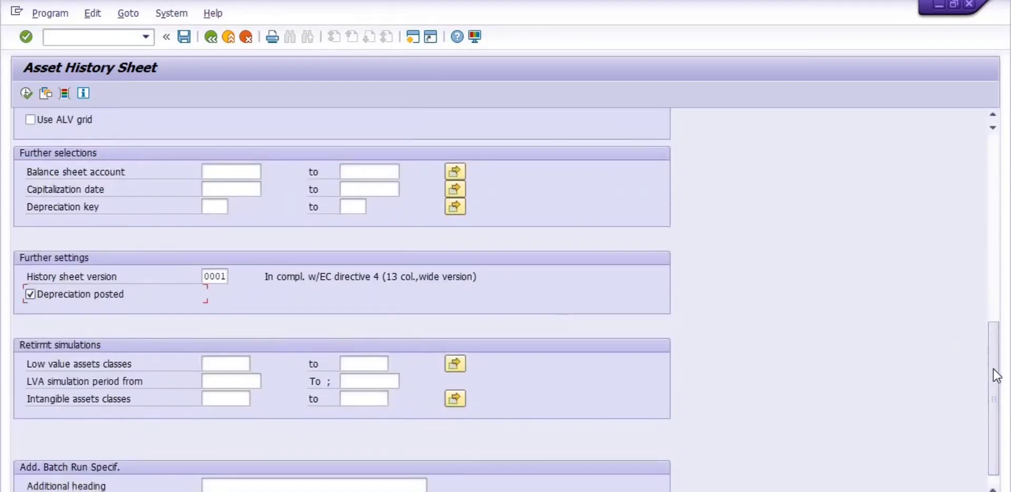
left_click_drag(995, 372, 1002, 203)
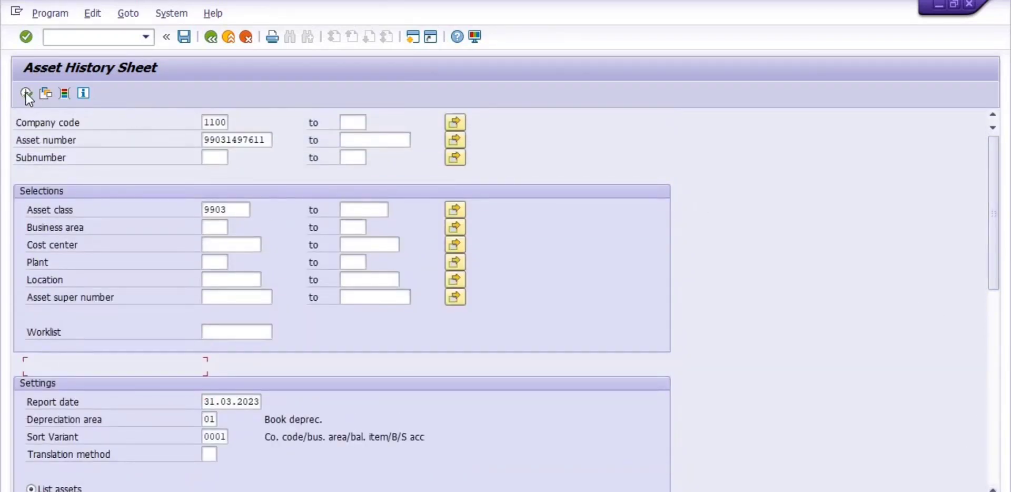
left_click(29, 93)
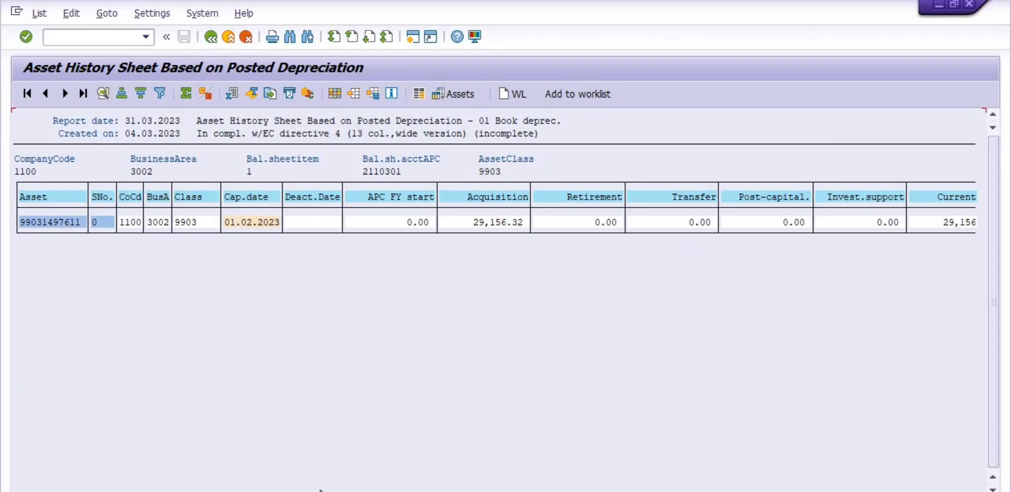
Move Asset description and the acquisition details field from hidden fields to layout Line 1.
scroll(495, 208, "right", 5)
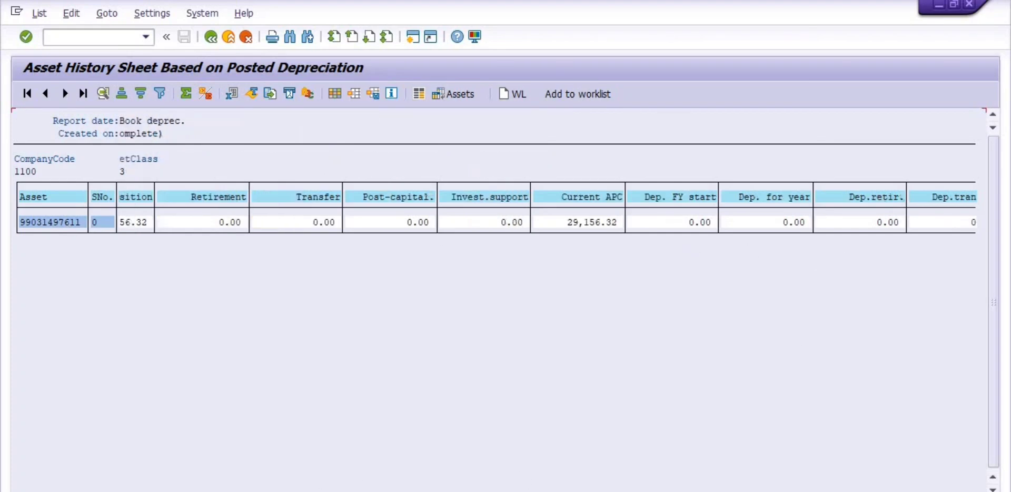
scroll(547, 208, "right", 3)
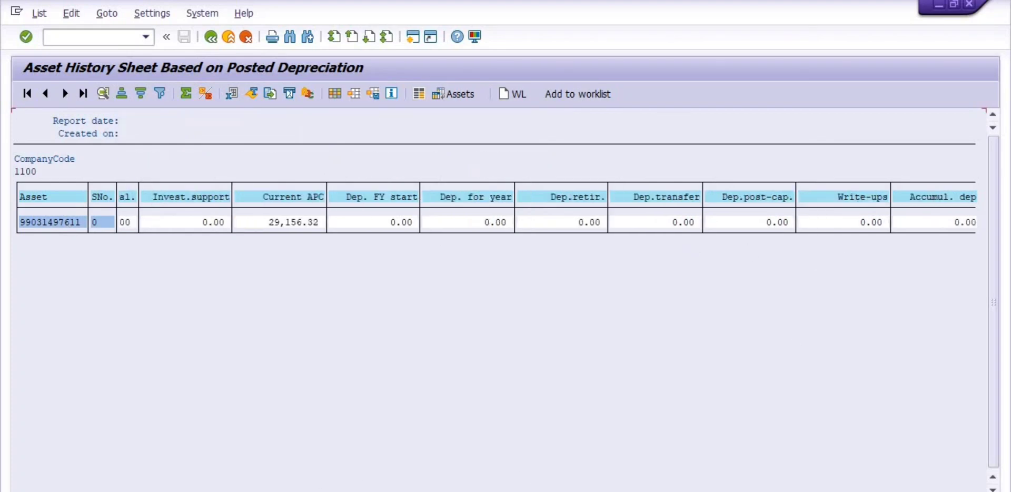
scroll(559, 208, "right", 3)
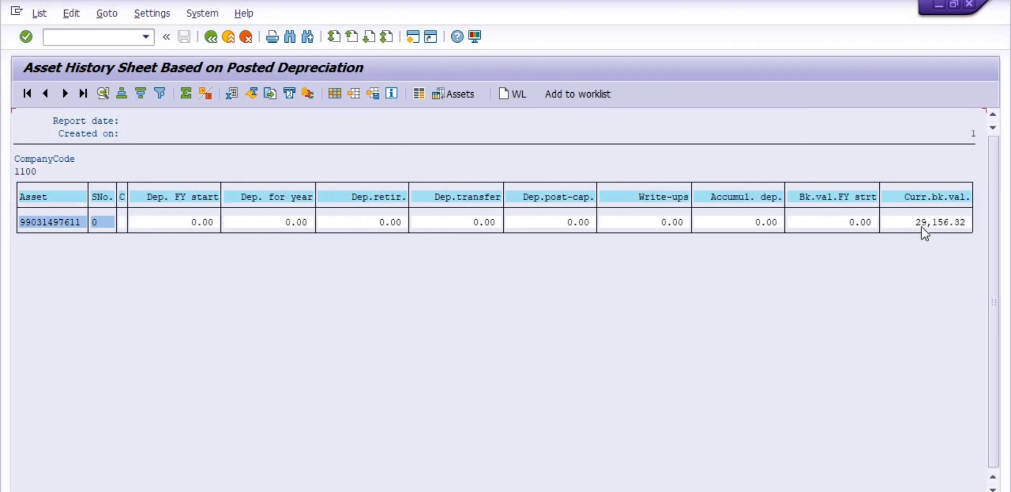
left_click(335, 93)
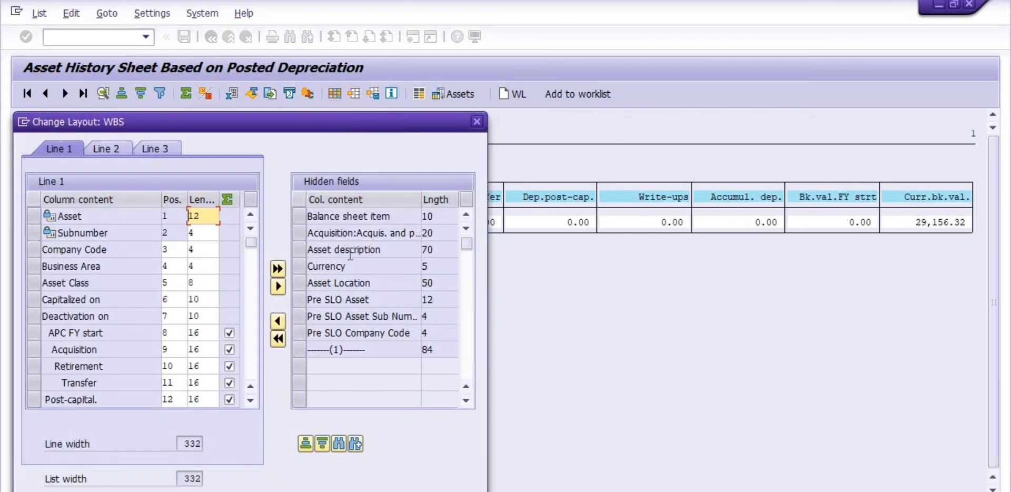
left_click(298, 250)
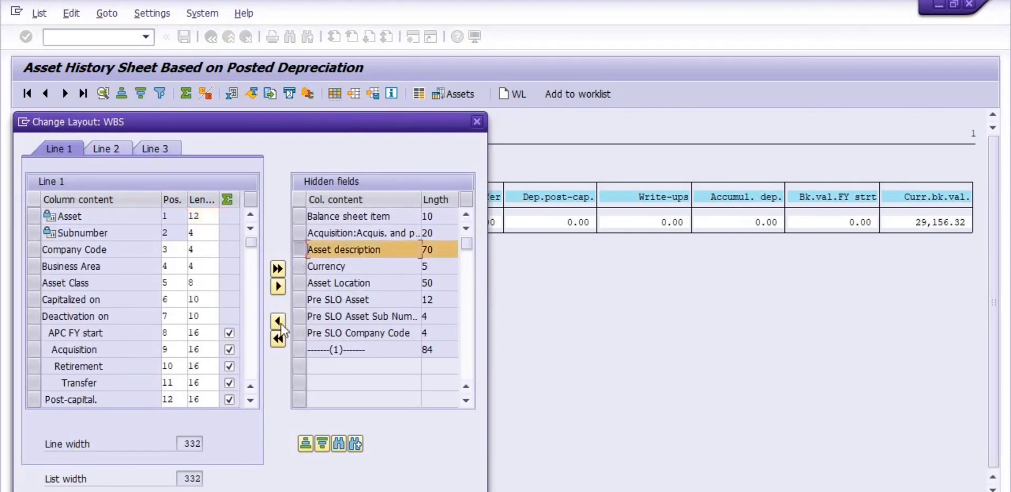
left_click(280, 323)
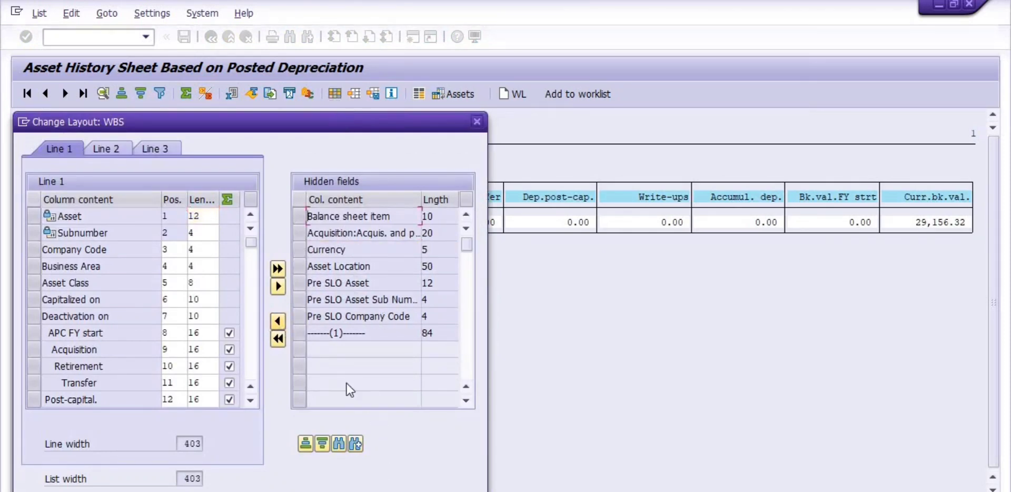
left_click(309, 235)
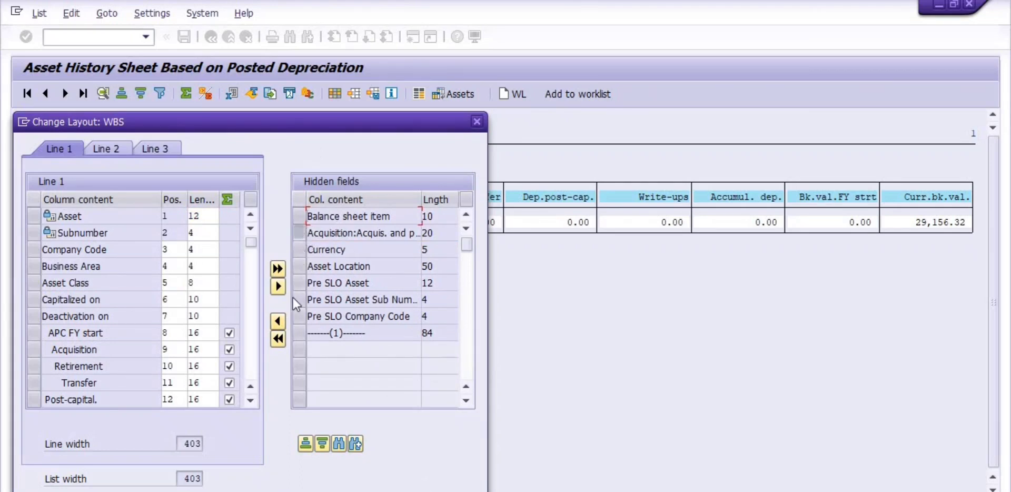
left_click(278, 322)
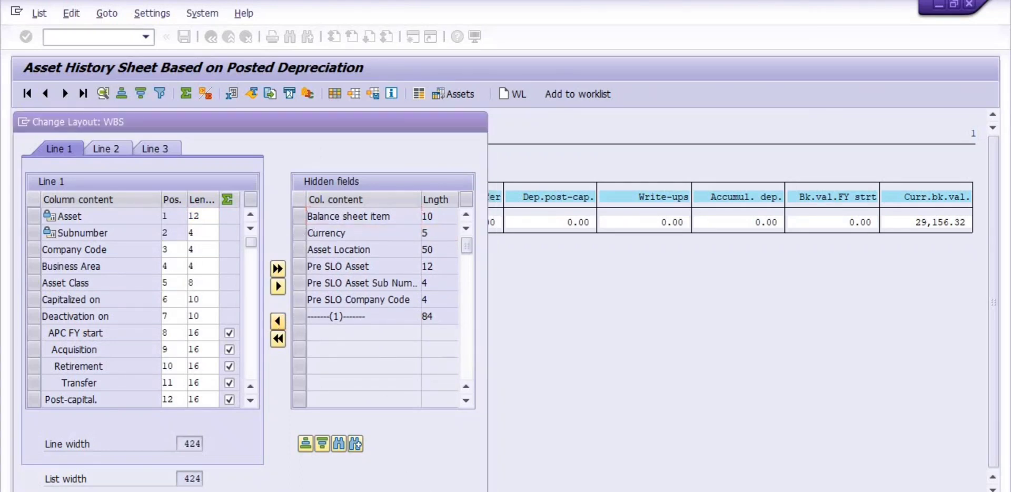
key("Return")
scroll(925, 398, "right", 5)
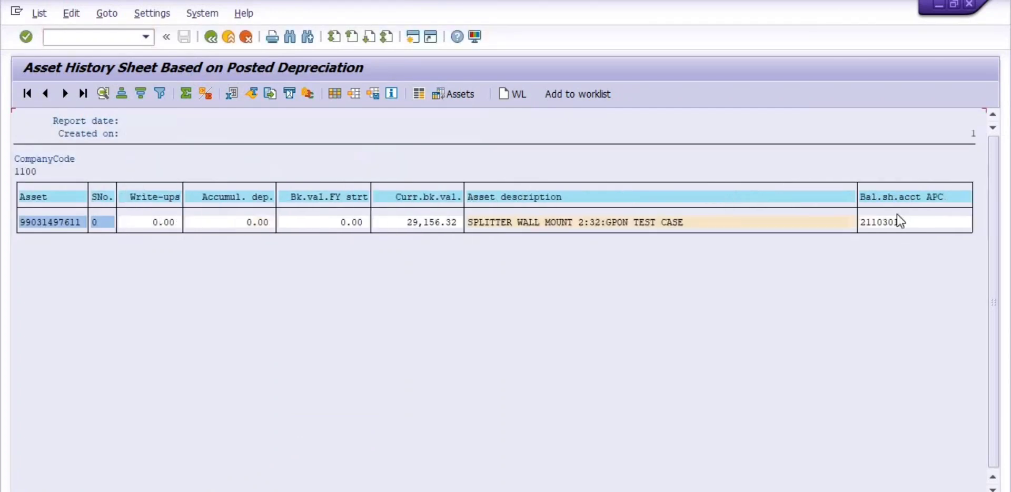
Review the asset's 29,156.32 acquisition in Asset Explorer, then go back to the AR02 selection screen.
double_click(41, 223)
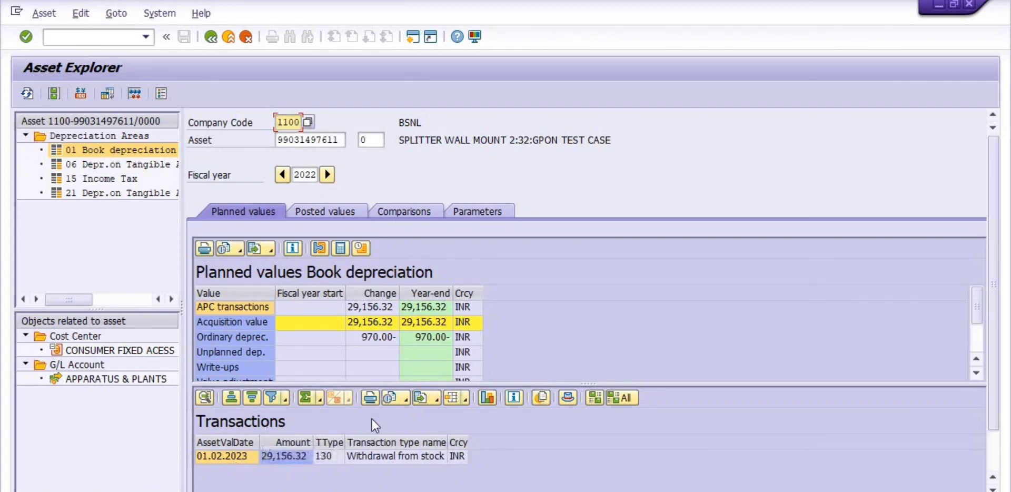
left_click(211, 38)
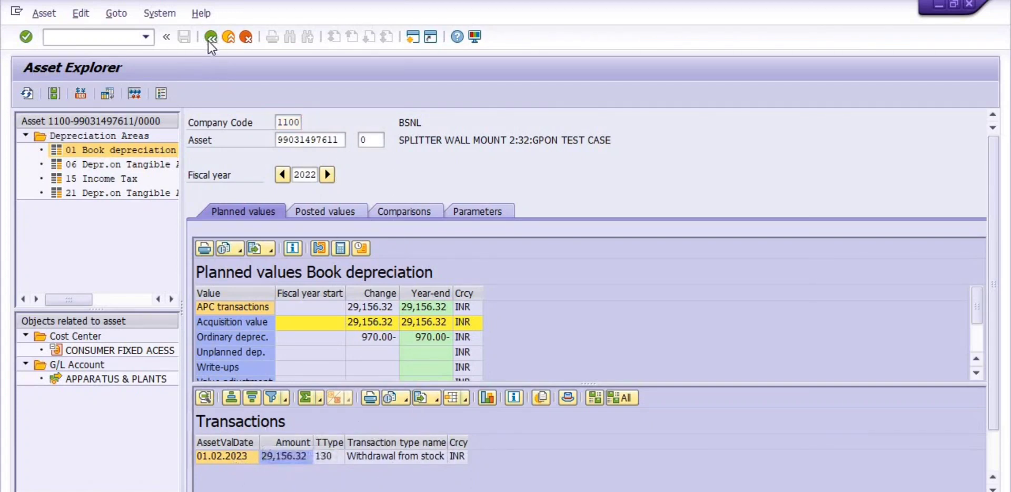
left_click(211, 36)
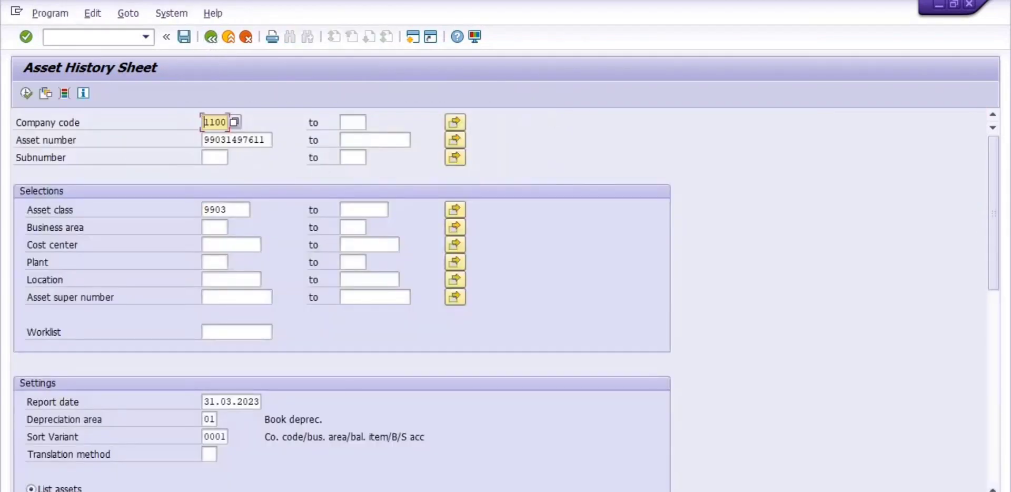
Bring the *Untitled - Notepad procedure notes to the front.
left_click(522, 490)
left_click(590, 463)
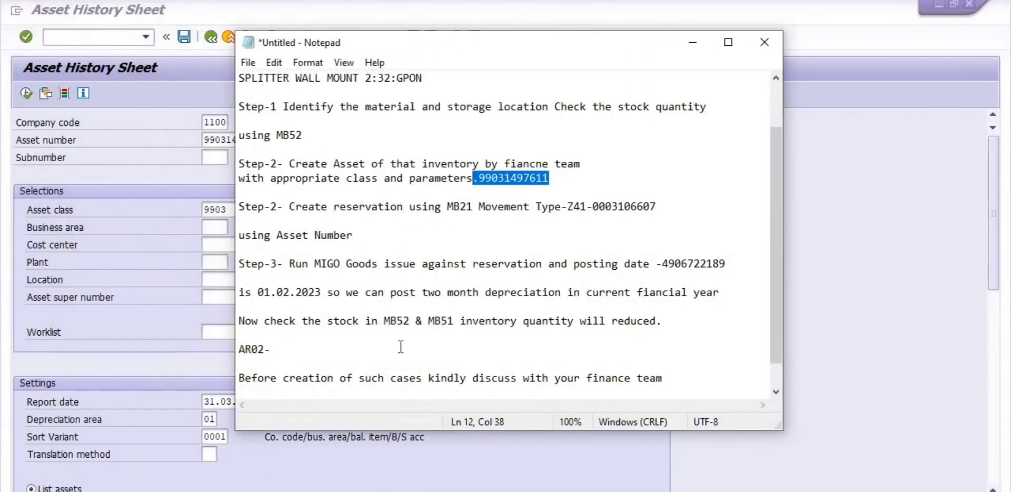